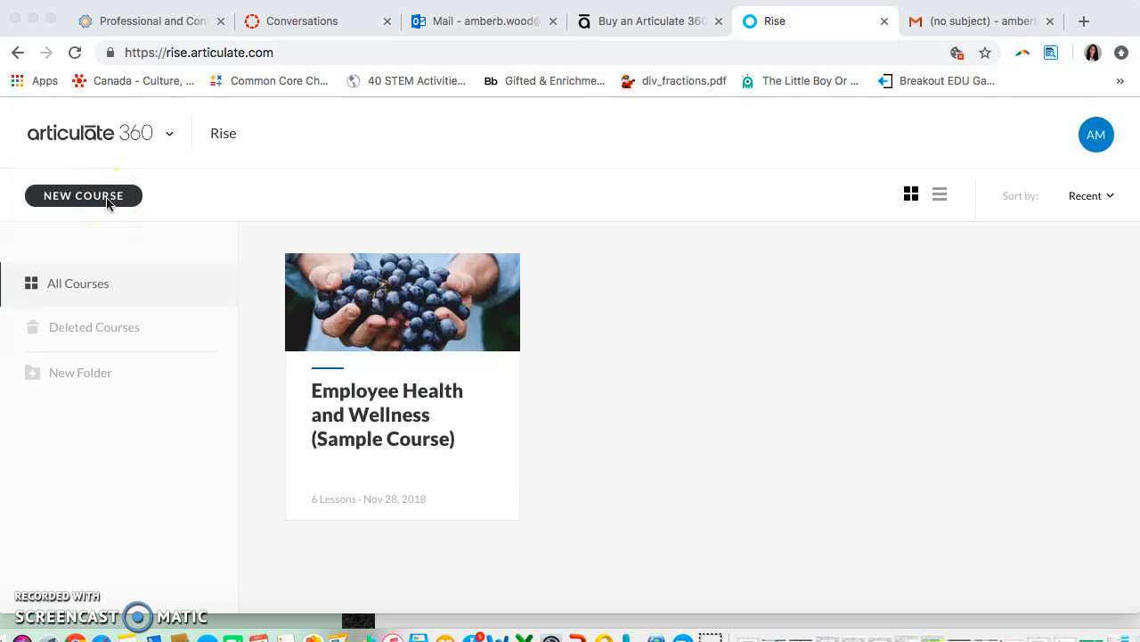
Step: Create a new course titled "How to enjoy Spain like a Local"
left_click(92, 199)
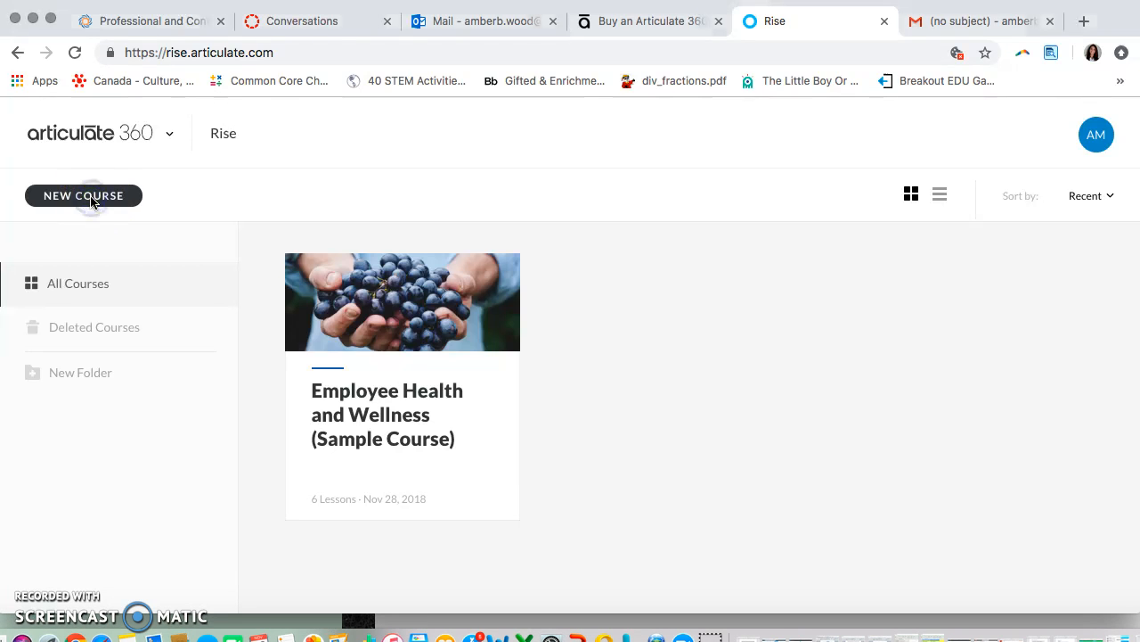
left_click(93, 200)
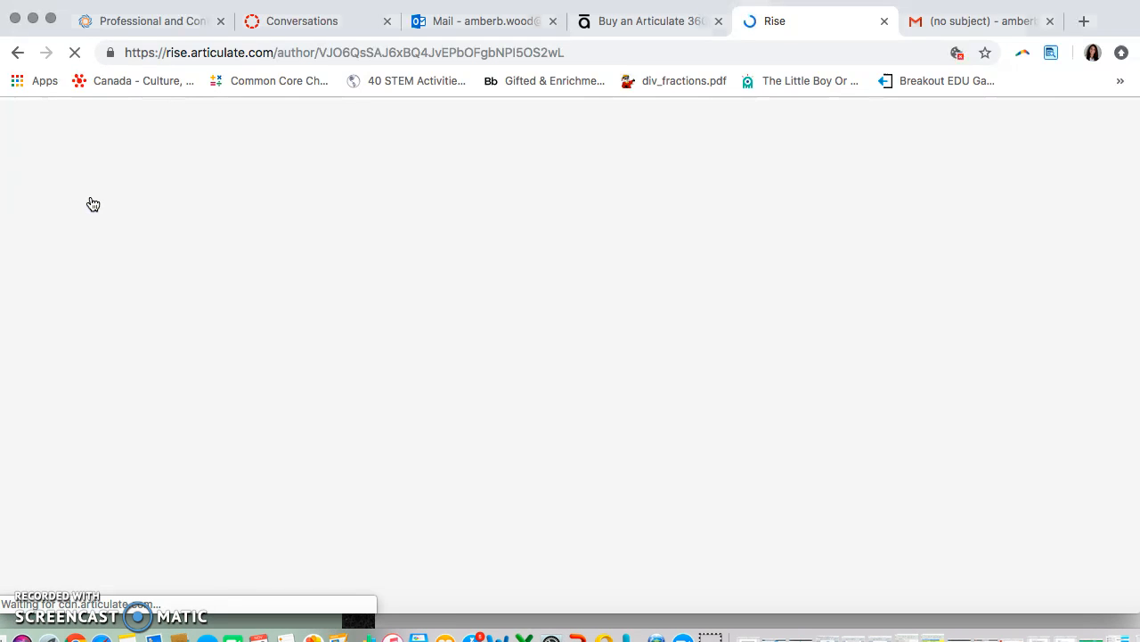
left_click(319, 219)
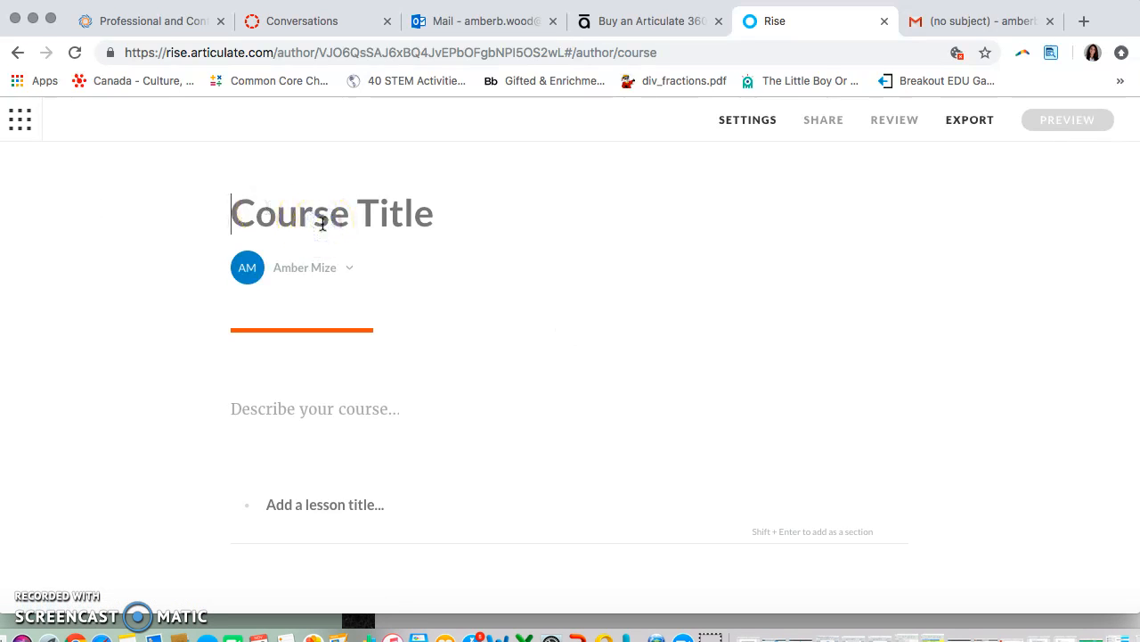
type("How to")
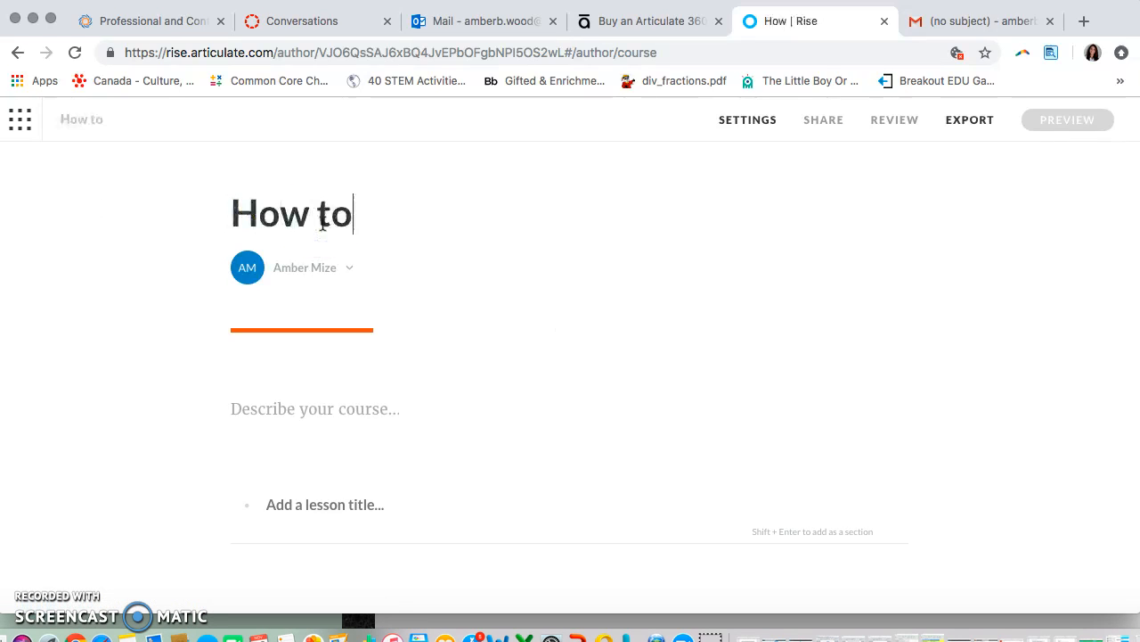
type(" enjoy Spain ")
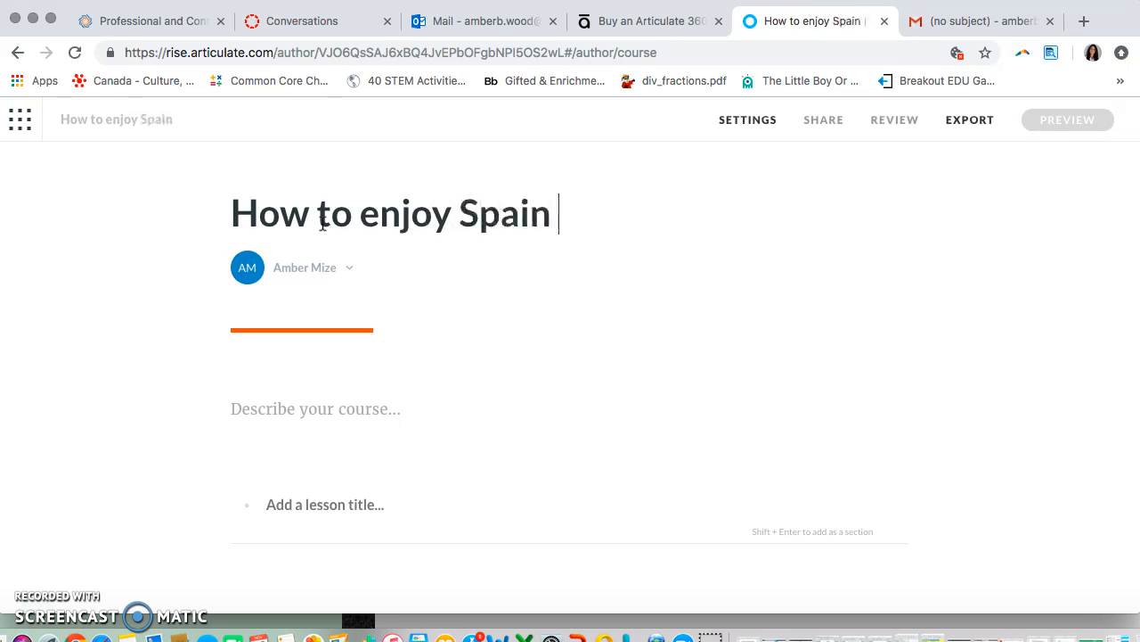
type("like a Local")
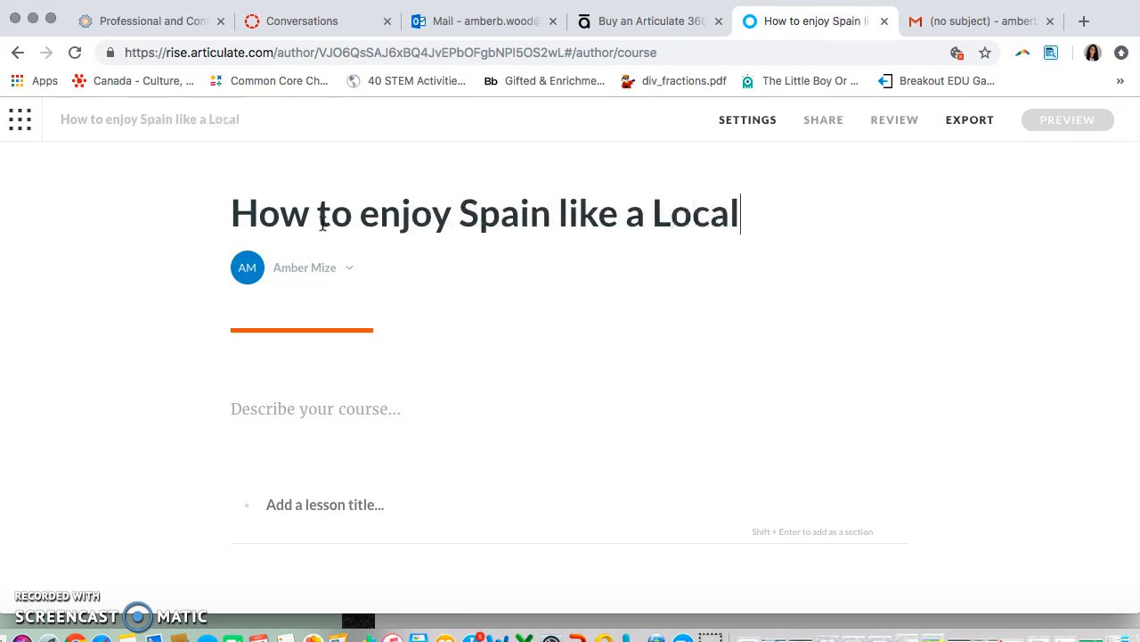
Step: Hide the course author and enter the course description "How to find the local spots for the best experience of Spain"
left_click(290, 266)
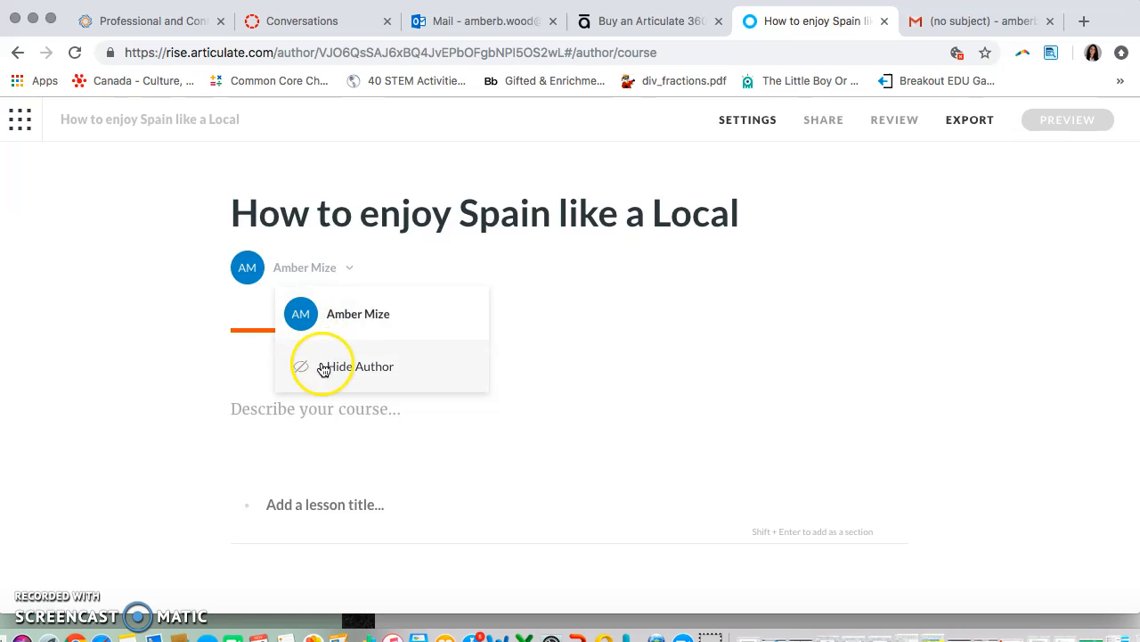
left_click(323, 369)
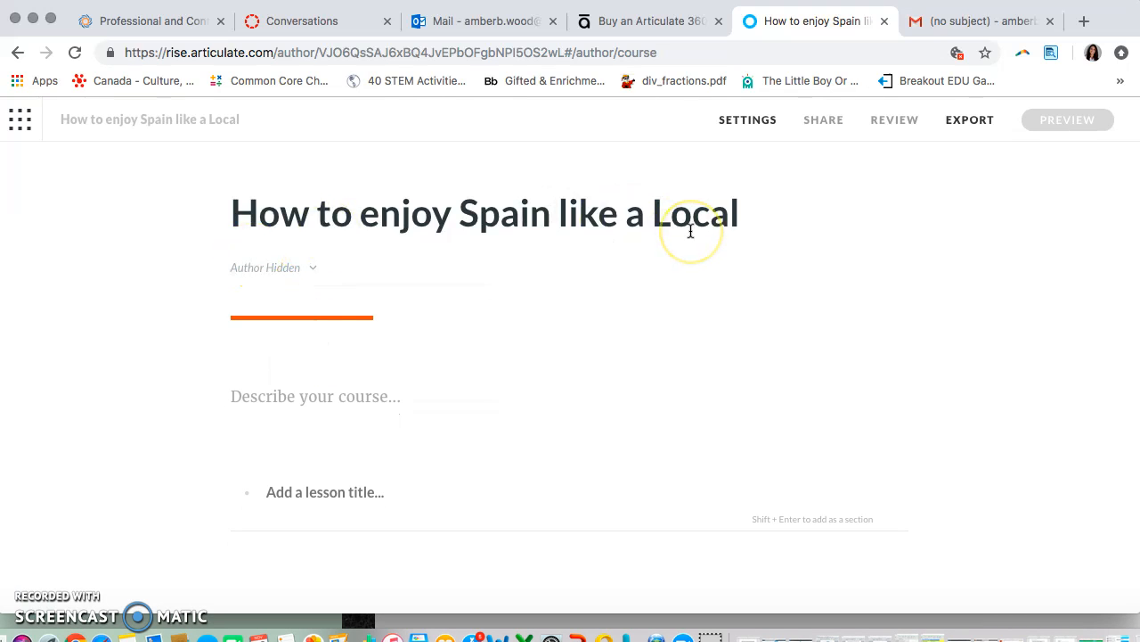
left_click(342, 393)
type("How to find the local sports")
key("BackSpace")
key("BackSpace")
key("BackSpace")
key("BackSpace")
type("ts for the")
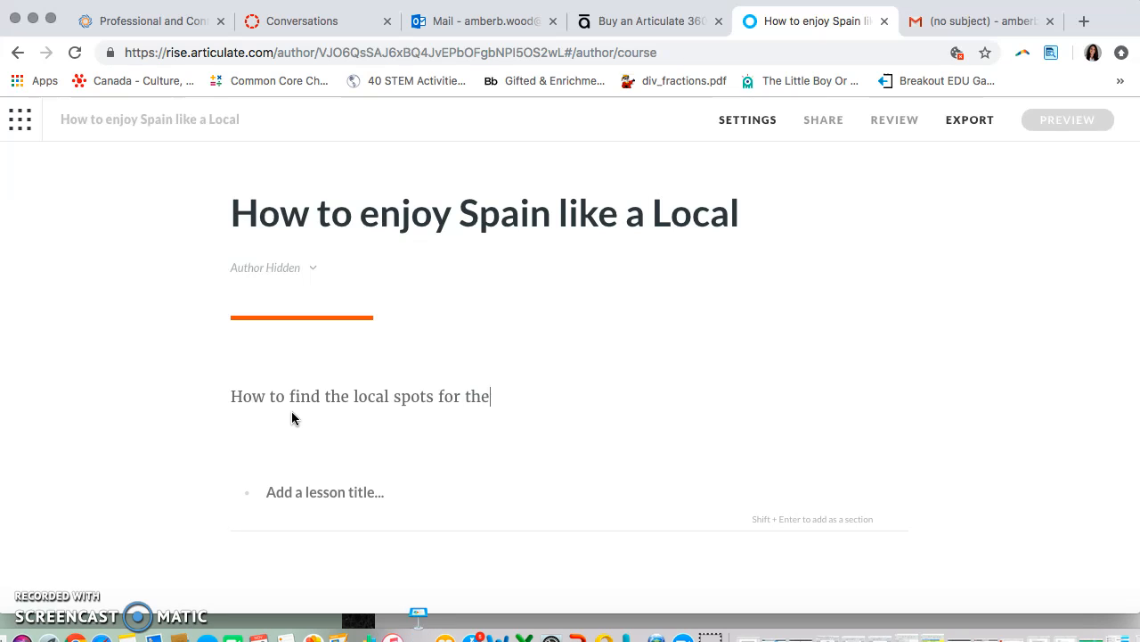
type(" best experience of Spain")
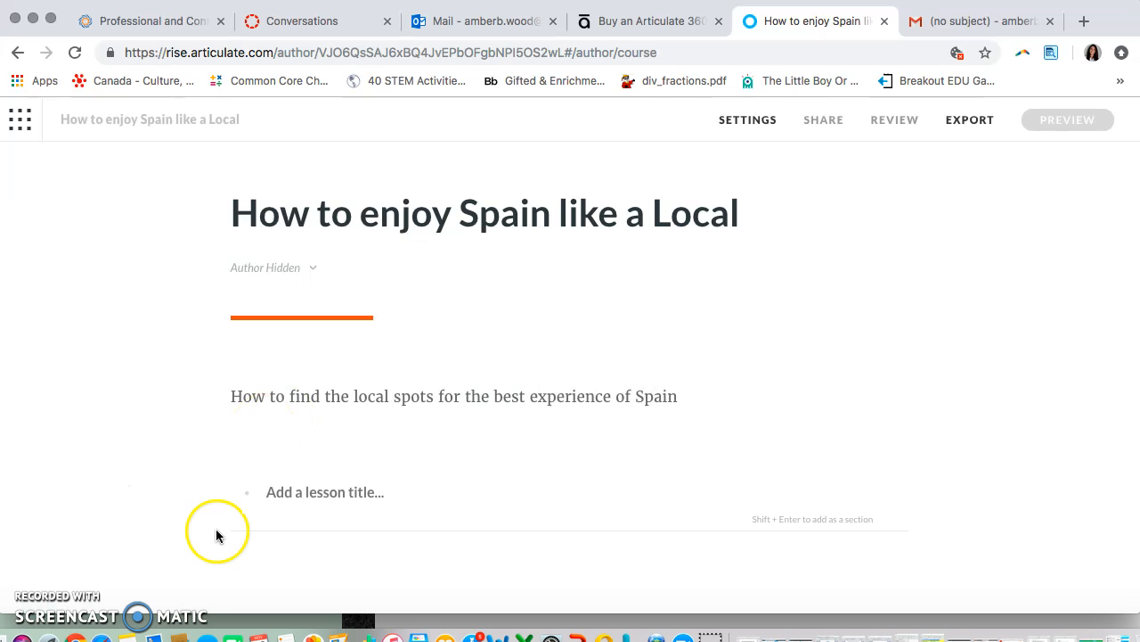
Step: Add a section named "Food" to the course outline
left_click(286, 494)
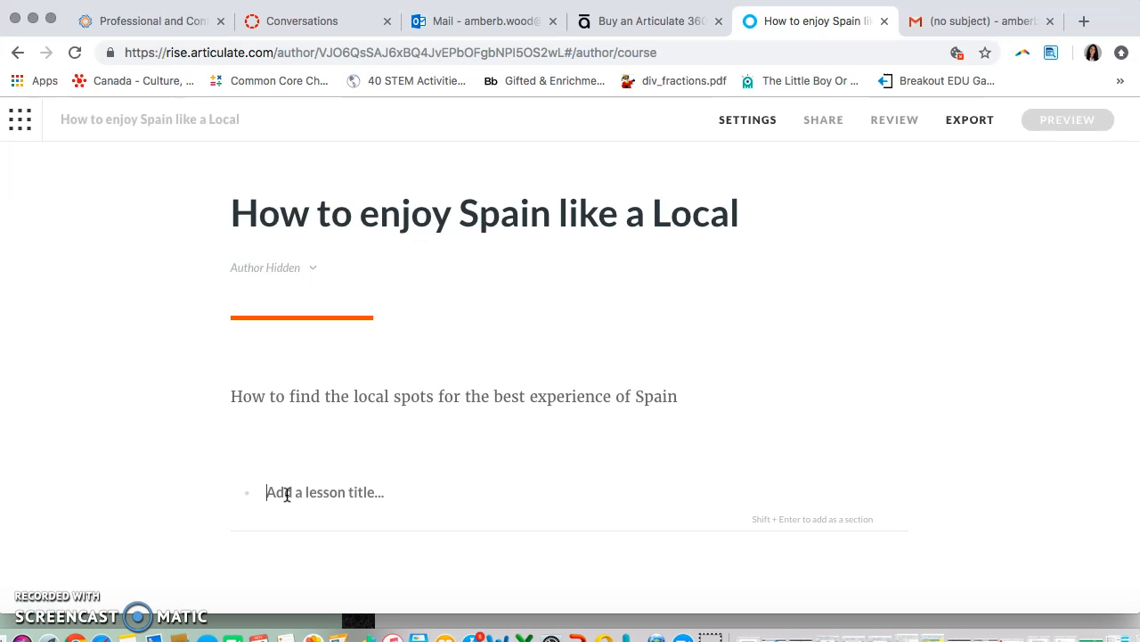
scroll(287, 494, "down", 1)
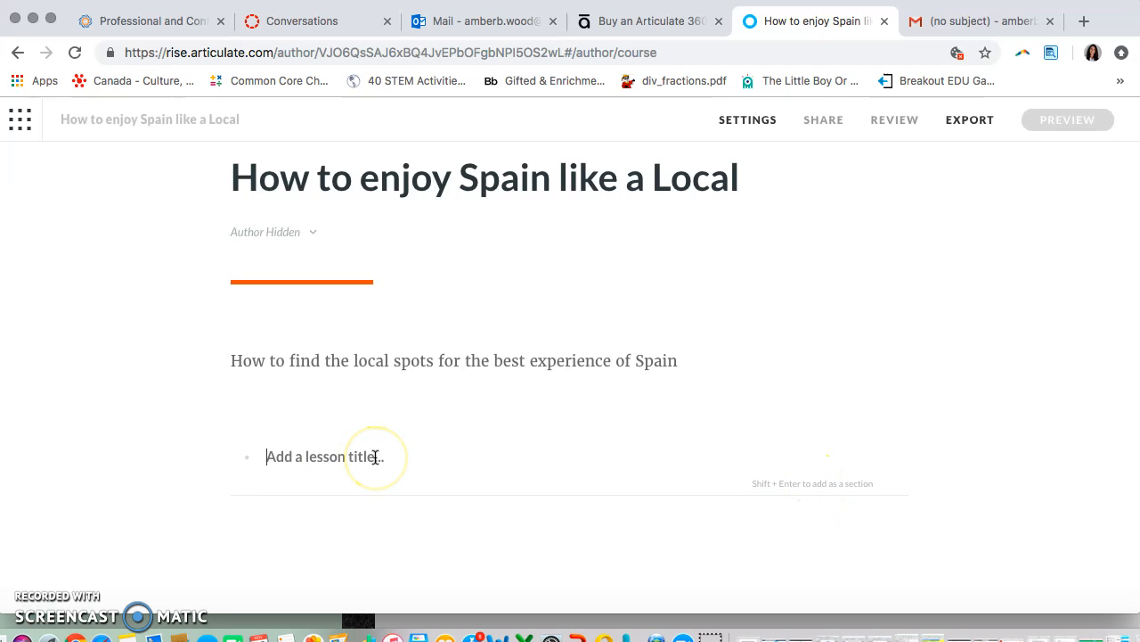
type("Food")
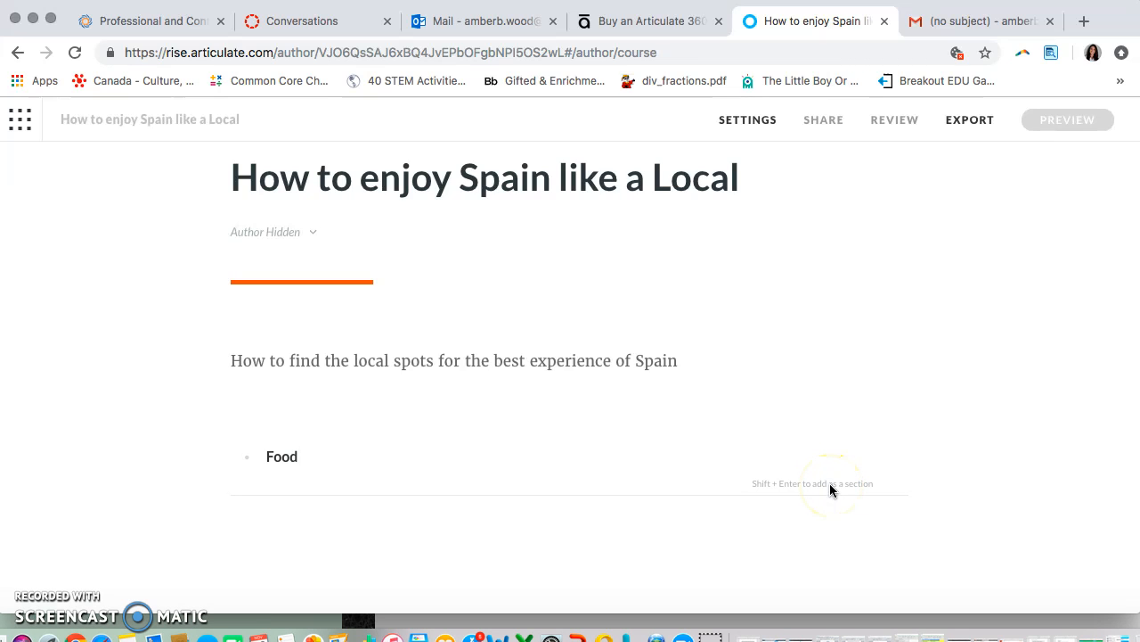
key("shift+Return")
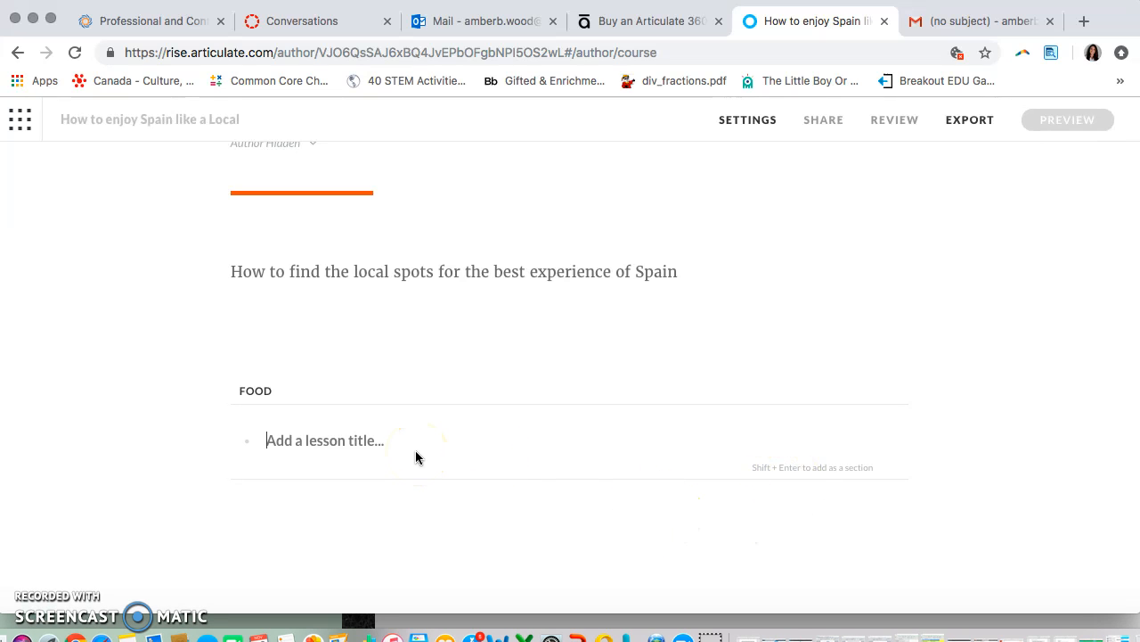
Step: Add a lesson titled "Tapas Scene" under the Food section
type("Tapa")
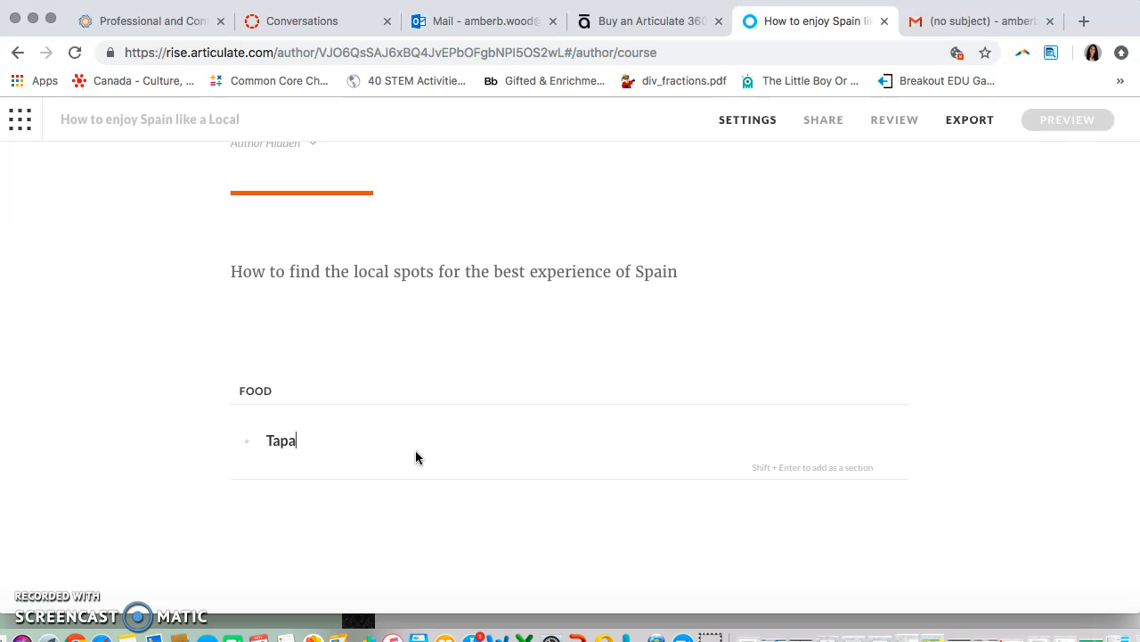
type("s Scene")
key("Return")
left_click(262, 312)
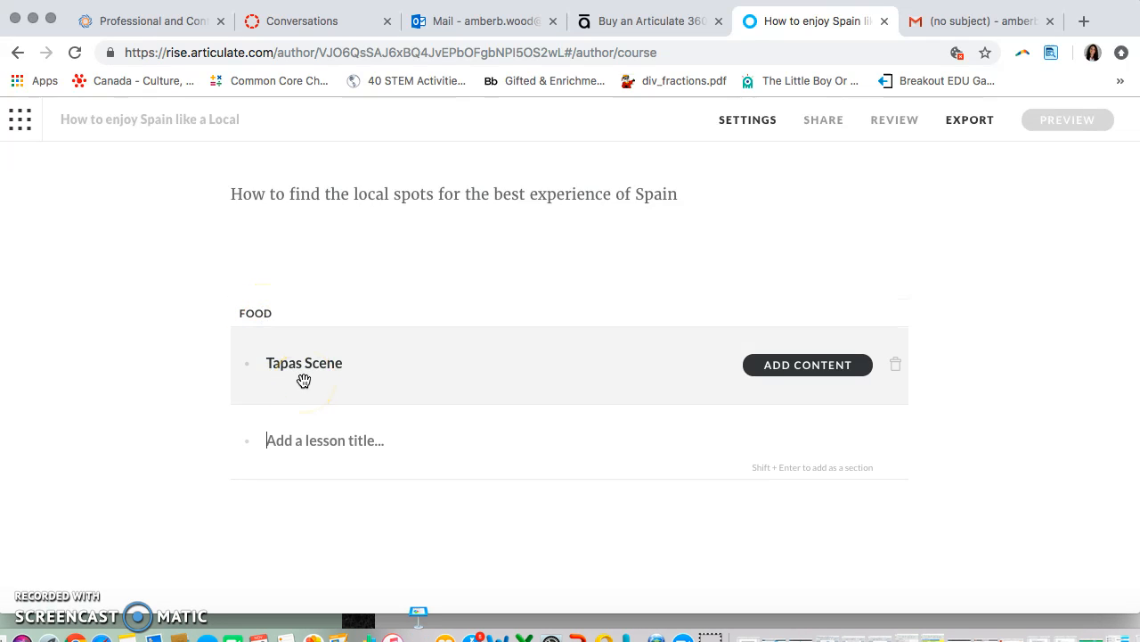
Step: Open the Tapas Scene lesson's content and add a Labeled Graphic as its first block
left_click(807, 364)
left_click(857, 374)
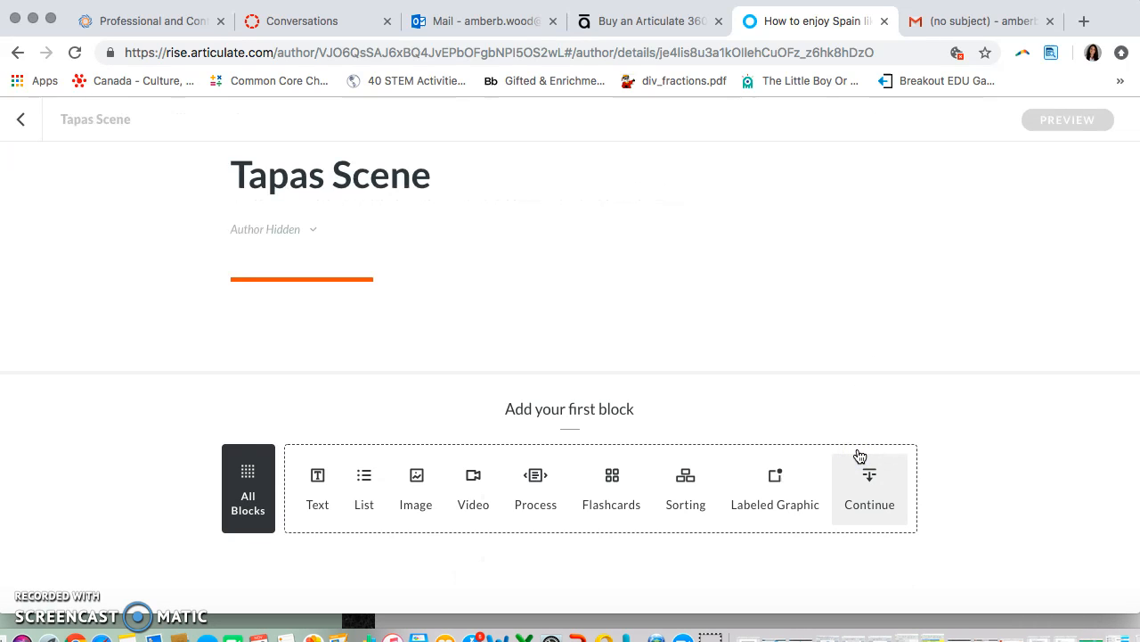
left_click(784, 474)
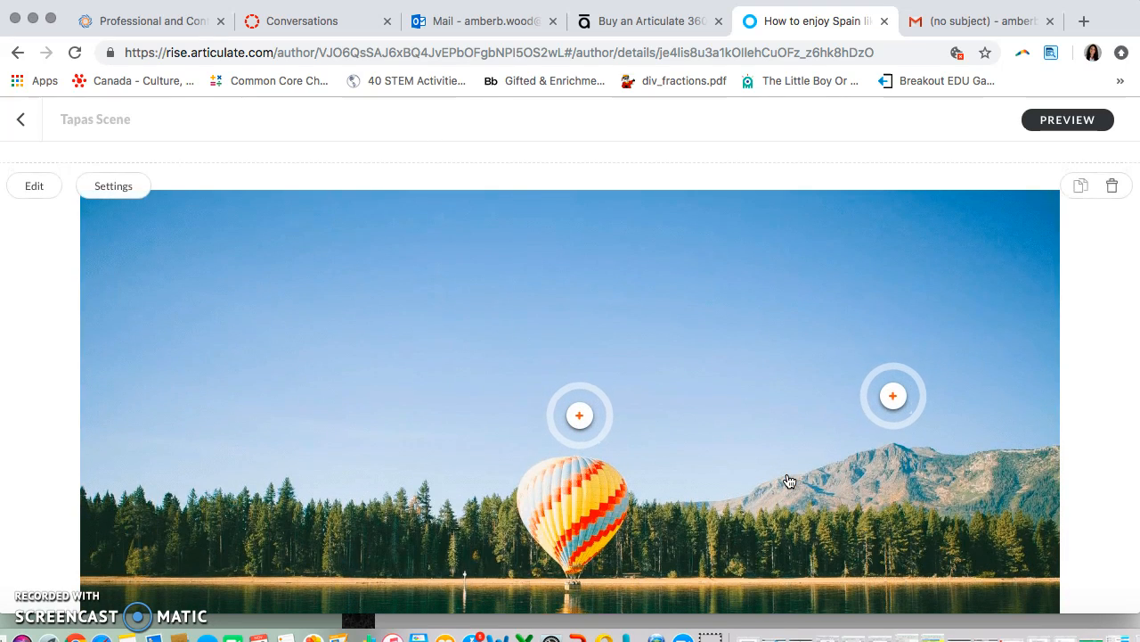
scroll(789, 481, "down", 5)
scroll(789, 481, "down", 2)
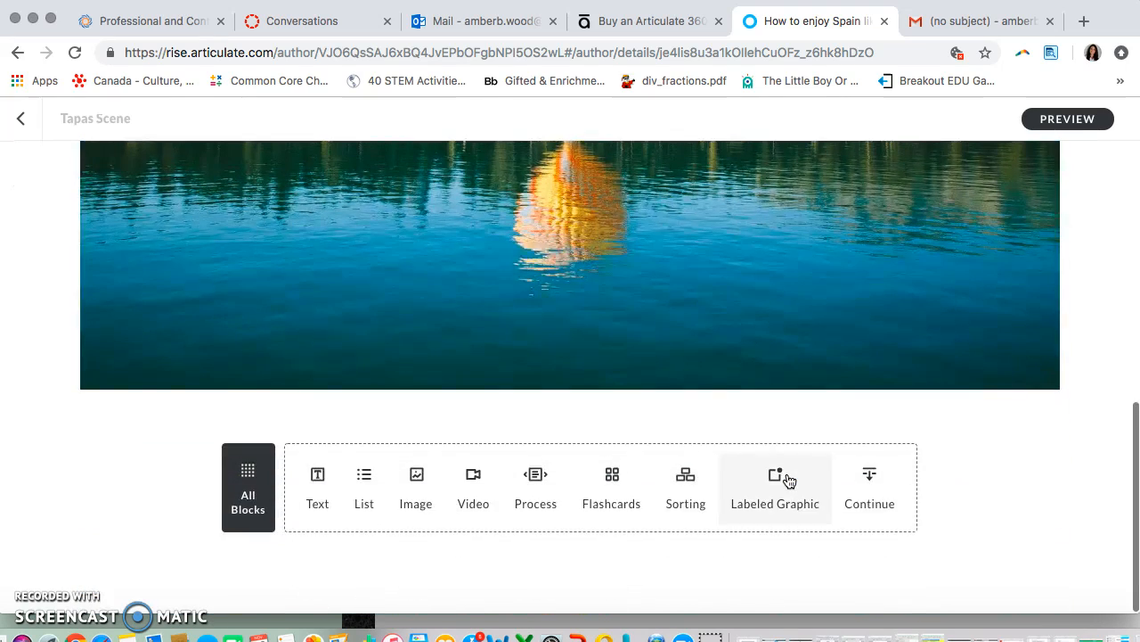
scroll(789, 481, "up", 5)
scroll(789, 481, "up", 3)
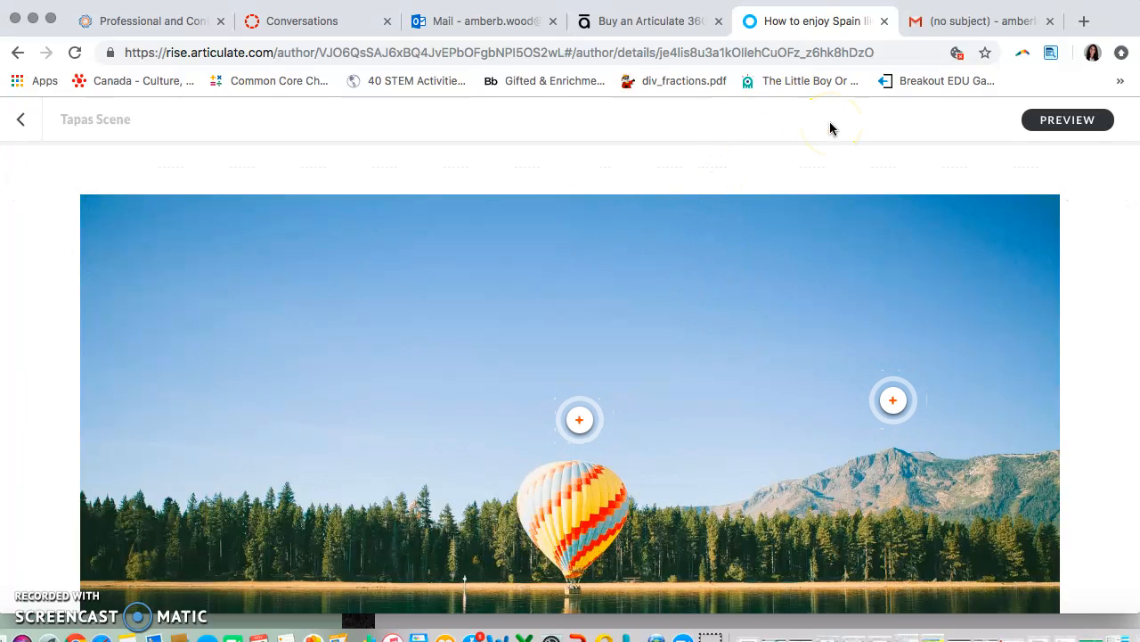
left_click(275, 175)
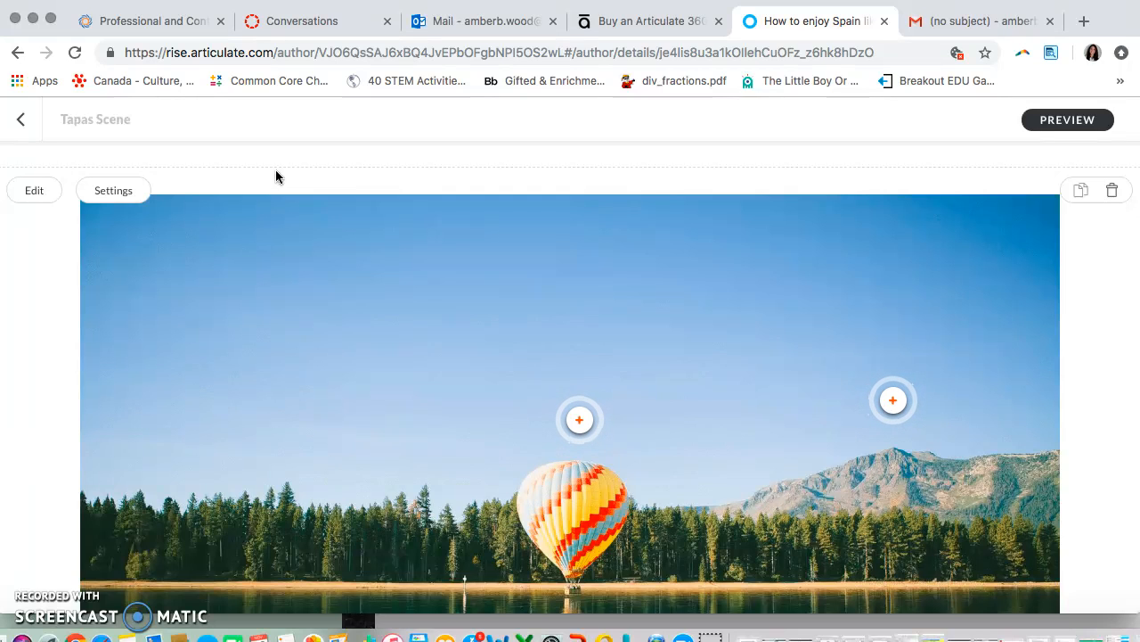
Step: Replace the labeled graphic's image with the Content Library photo of hands toasting over plates, found by searching for "tapas"
left_click(51, 193)
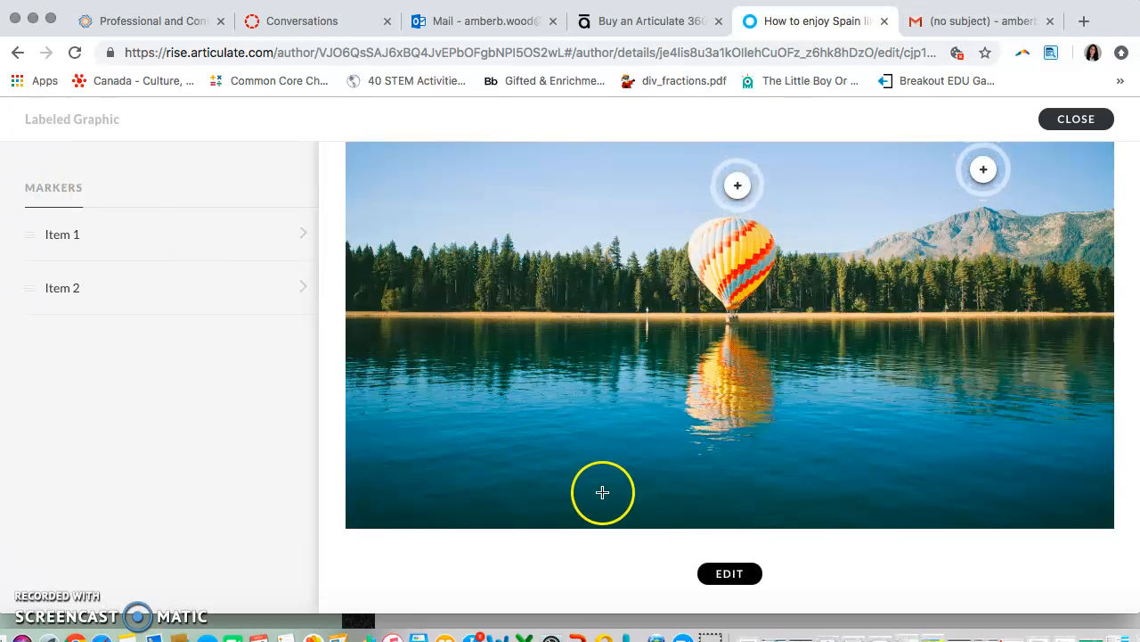
left_click(713, 573)
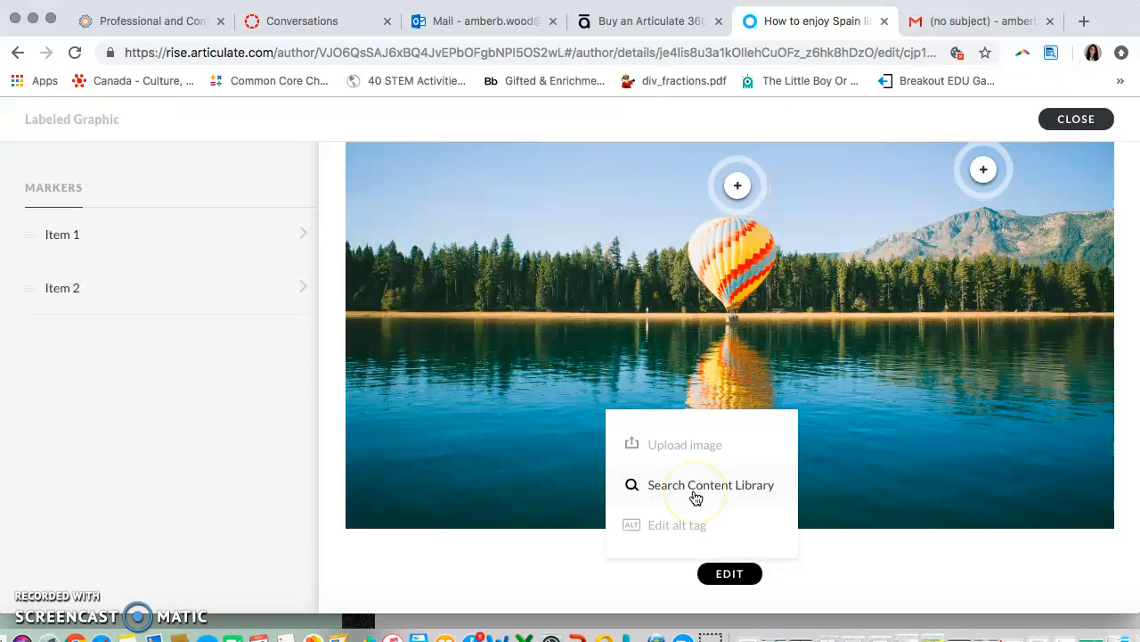
left_click(696, 494)
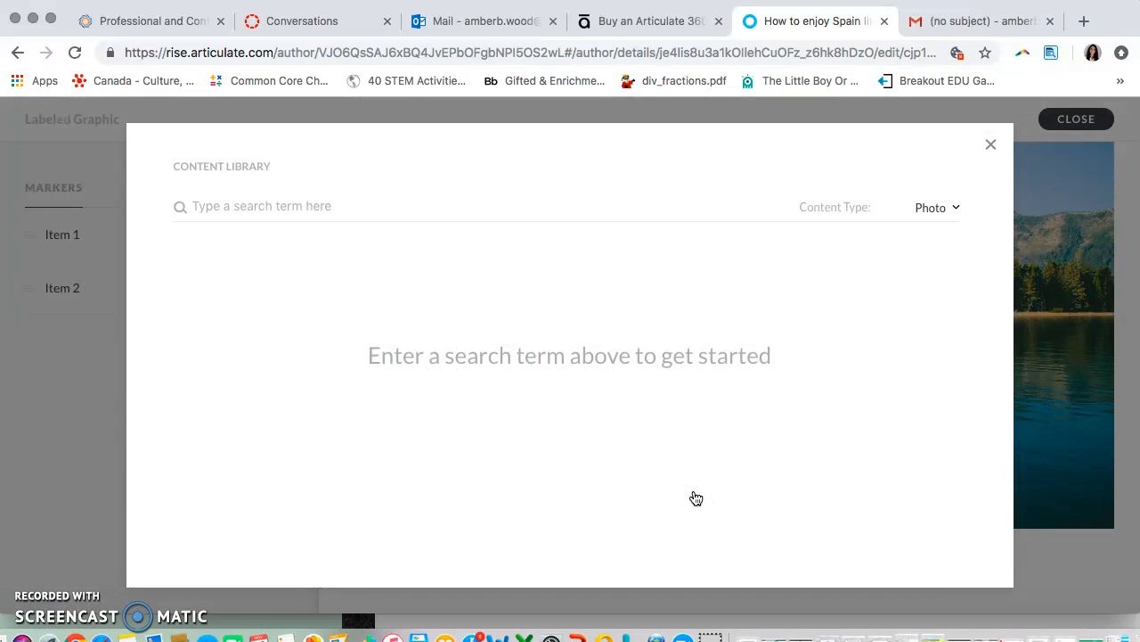
type("tapas")
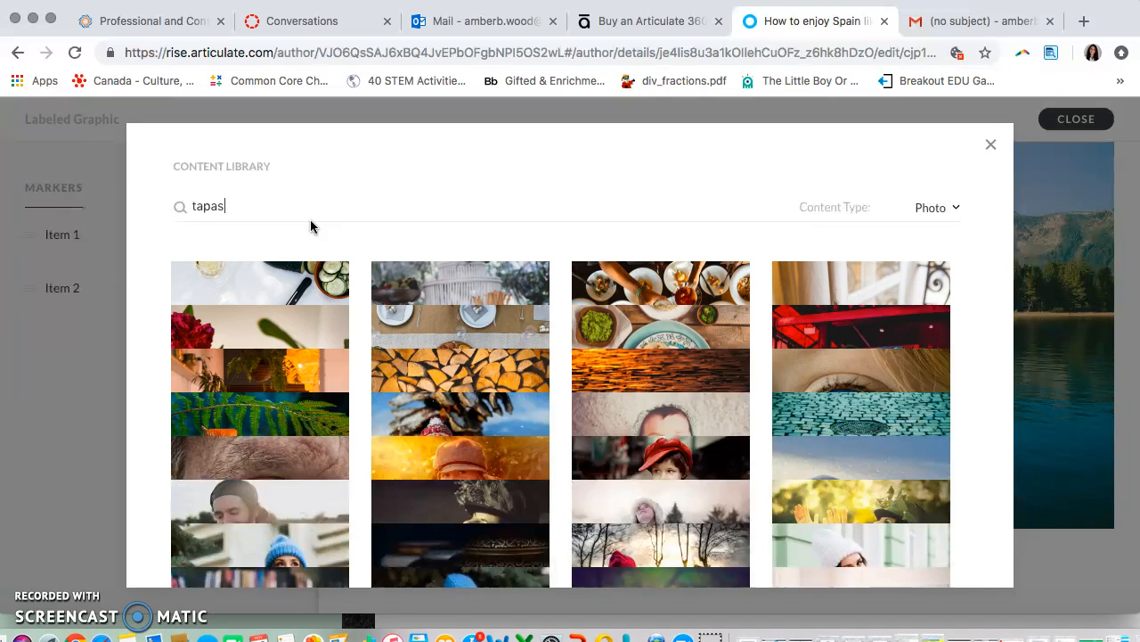
left_click(790, 356)
left_click(667, 316)
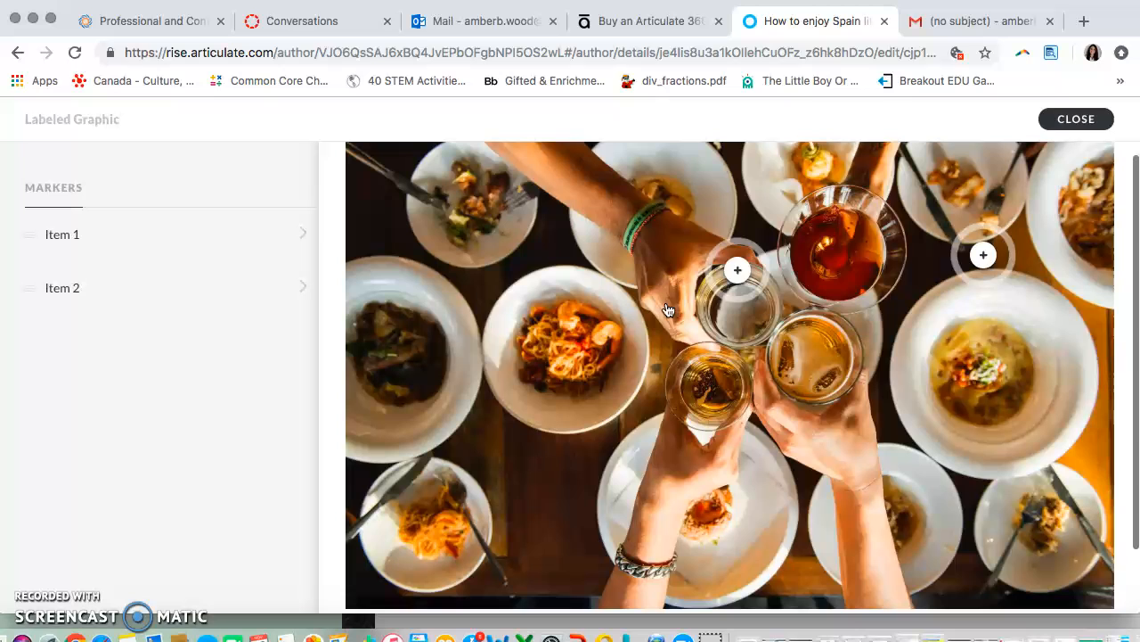
Step: Move the Item 1 marker onto the upper-left plate with forks in the photo and title it "Fork Plate"
left_click(217, 194)
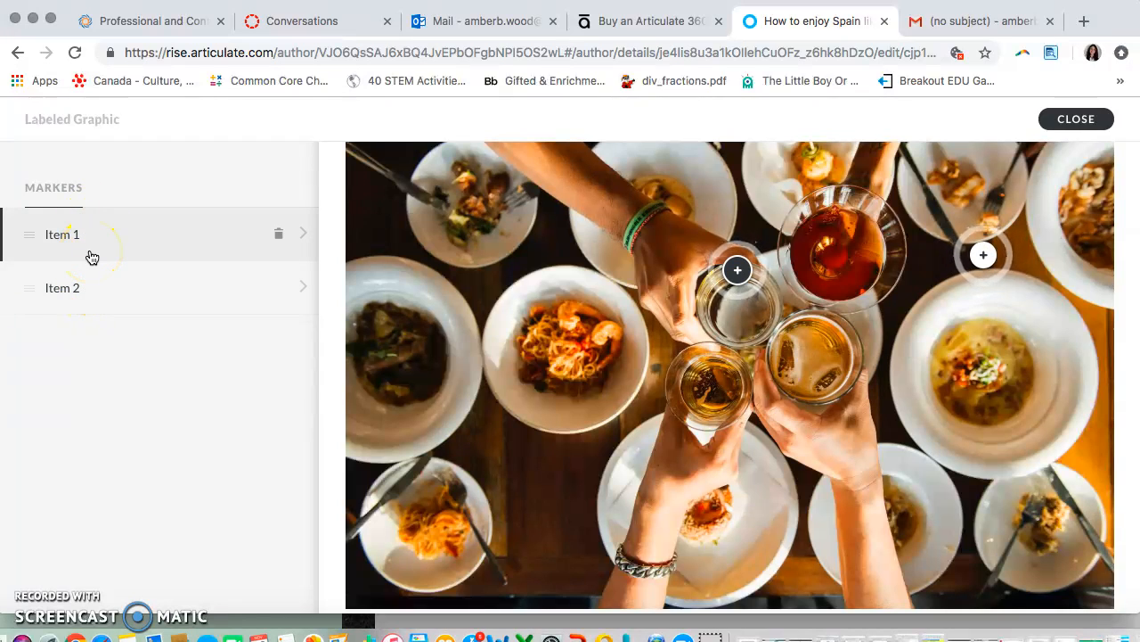
mouse_move(736, 268)
left_mouse_down()
mouse_move(508, 221)
mouse_move(547, 359)
mouse_move(448, 267)
mouse_move(472, 238)
left_mouse_up()
left_click(132, 232)
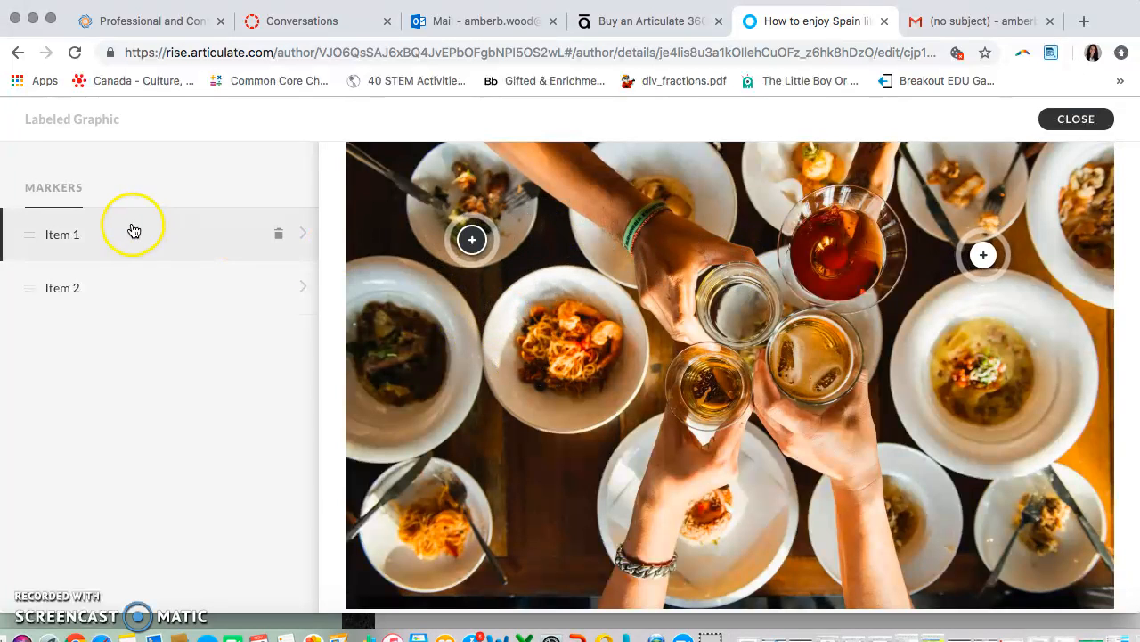
triple_click(74, 298)
type("Fork Plate")
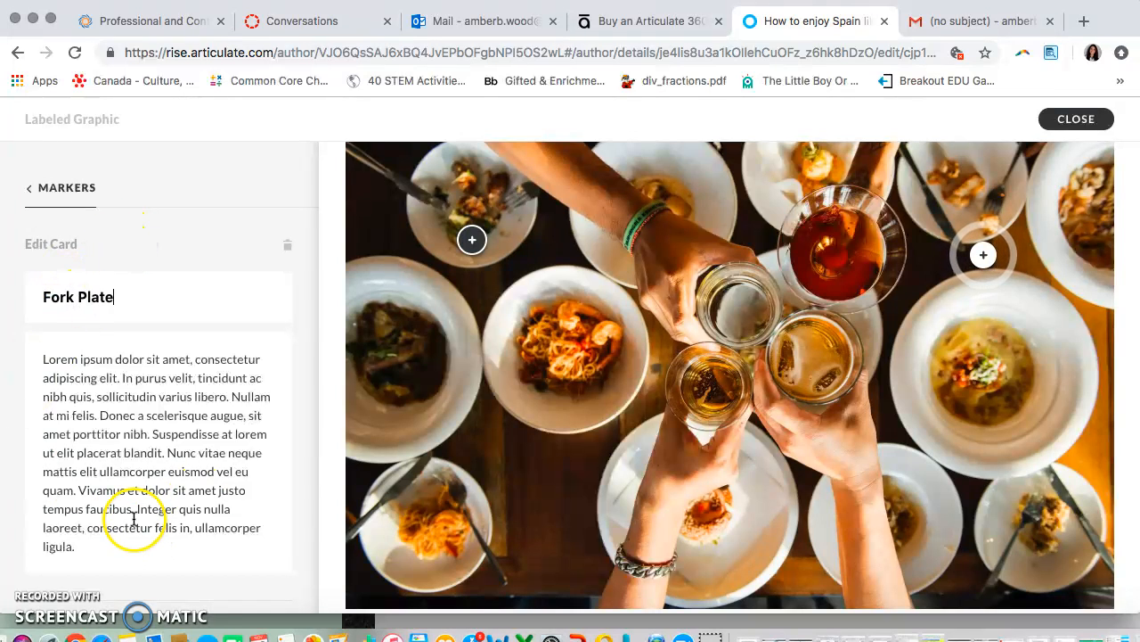
Step: Replace the Fork Plate marker's placeholder description with "You use forks in Spain." and return to the marker list
left_click_drag(77, 547, 21, 355)
key("BackSpace")
type("You use forks in Spain.")
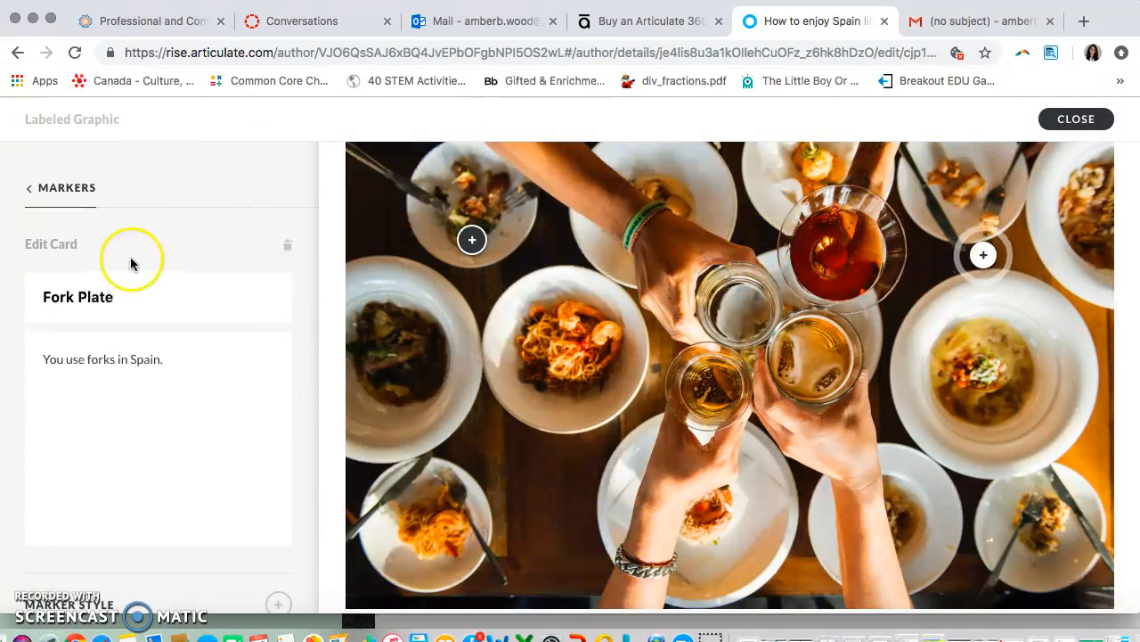
left_click(80, 190)
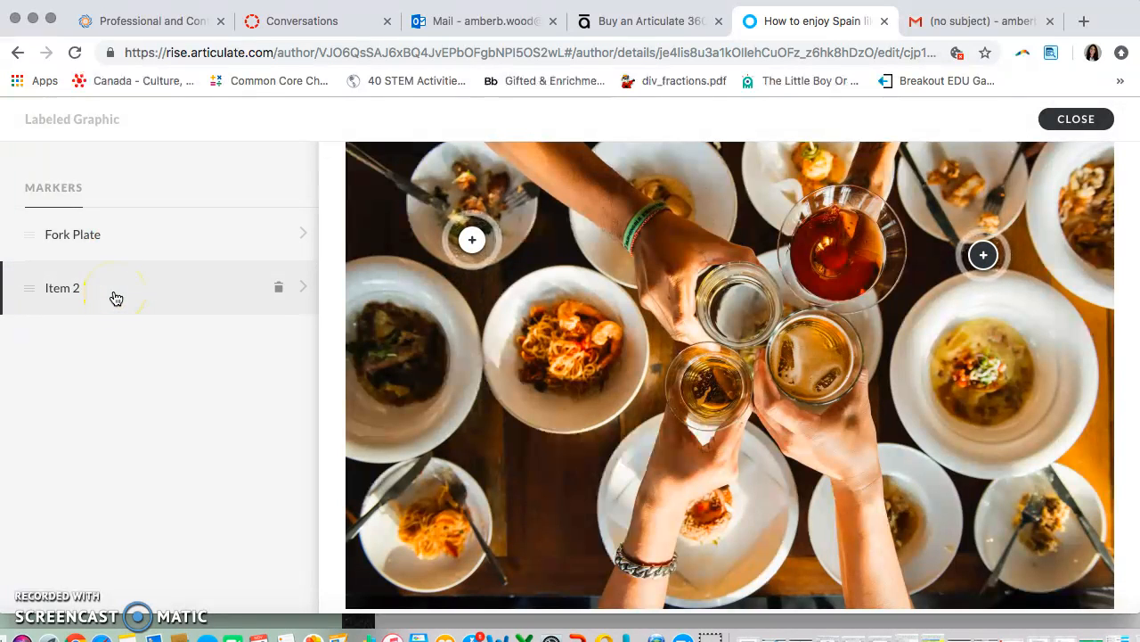
Step: Move the Item 2 marker onto the lowest of the toasting glasses and title it "Canas"
left_click(983, 256)
mouse_move(984, 255)
left_mouse_down()
mouse_move(999, 358)
mouse_move(820, 372)
mouse_move(734, 406)
left_mouse_up()
left_click(140, 292)
type("Canas")
Step: Replace the Canas marker's placeholder description with "Small beers that they serve at most patios." and return to the marker list
left_click_drag(101, 548, 32, 348)
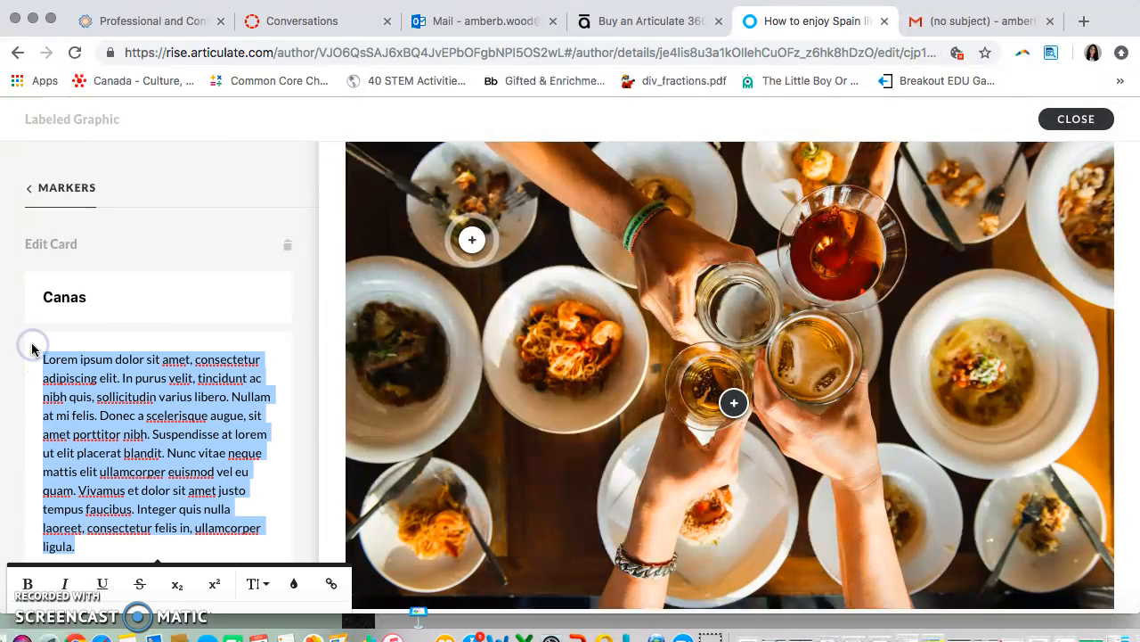
key("BackSpace")
type("Small beers that they serve at most patios.")
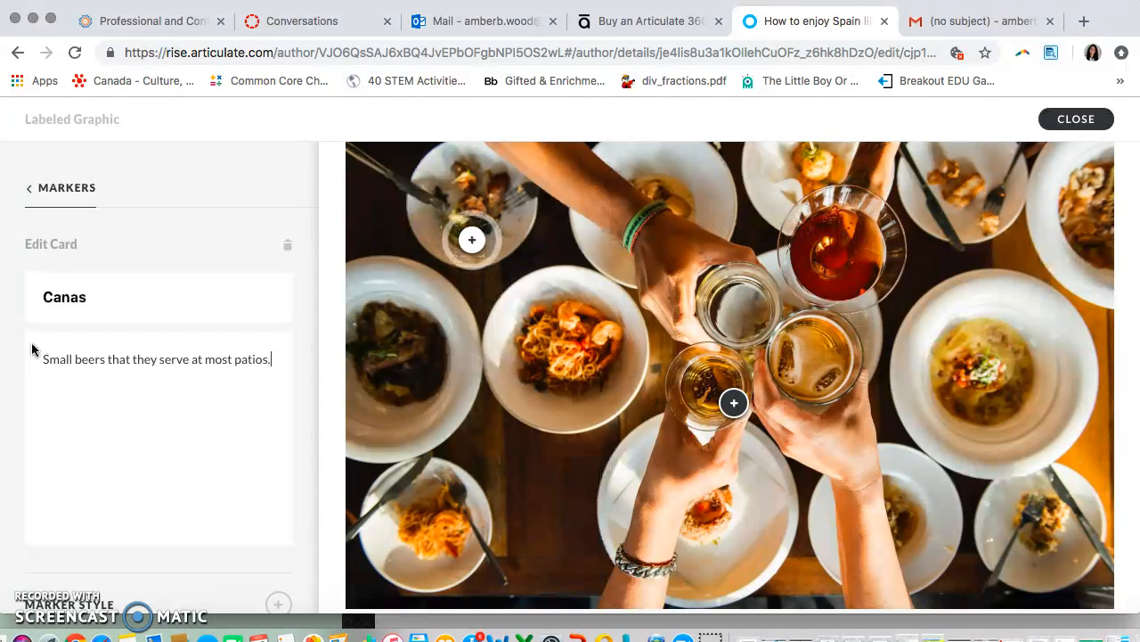
left_click(44, 204)
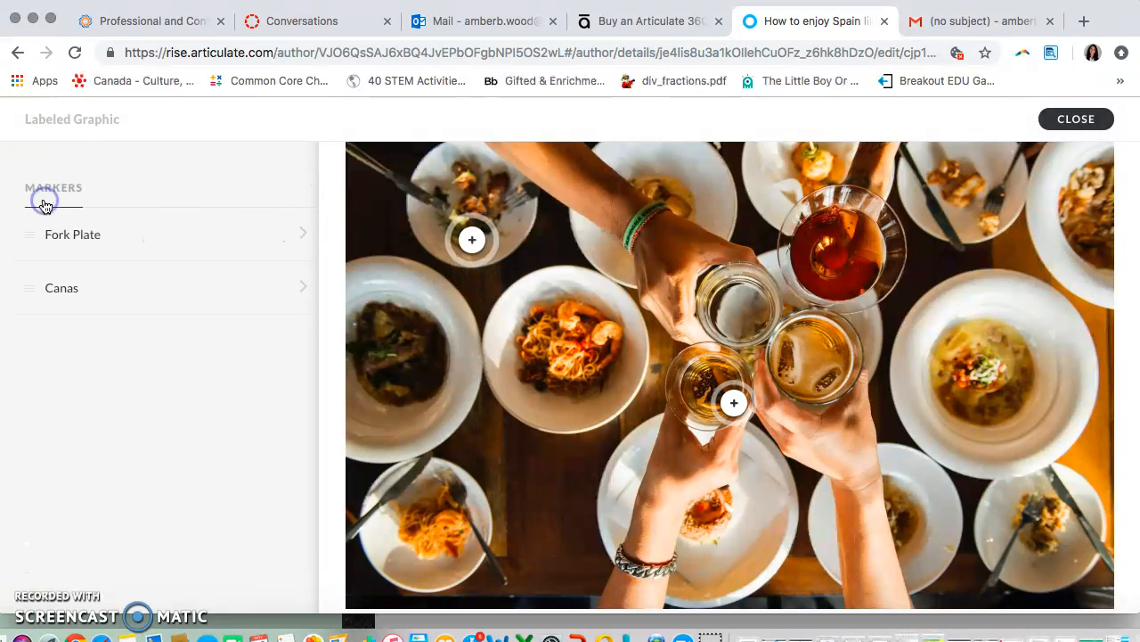
scroll(343, 463, "down", 2)
scroll(343, 463, "up", 2)
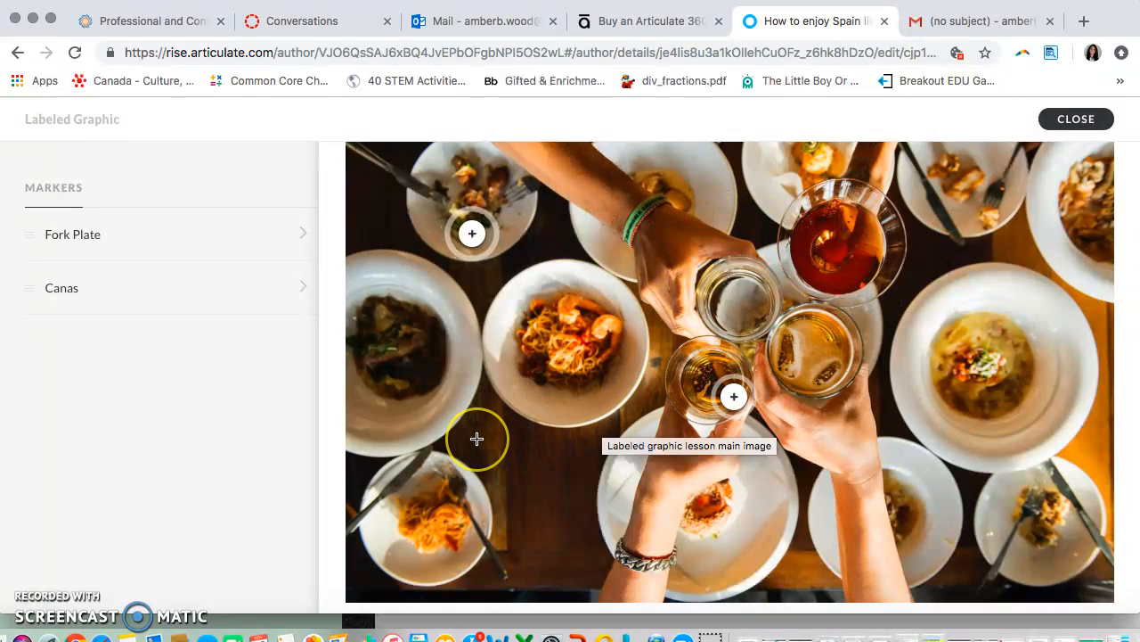
Step: Add a marker on the bowl of pasta with shrimp and title it "Fresh Pasta and Shrimp"
left_click(557, 357)
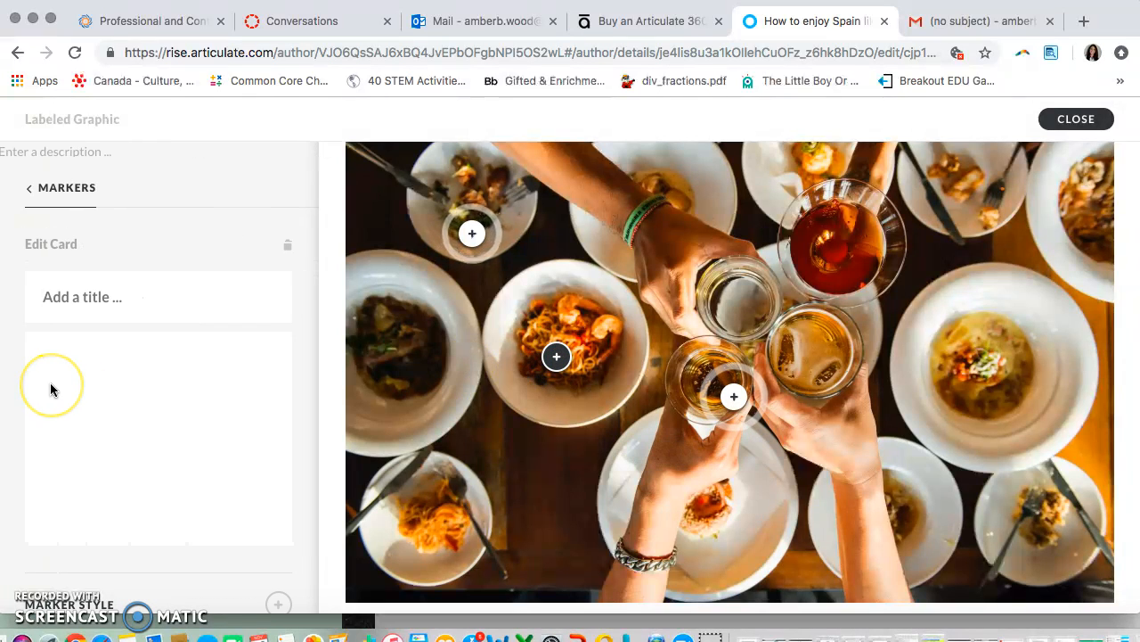
type("Fresh ")
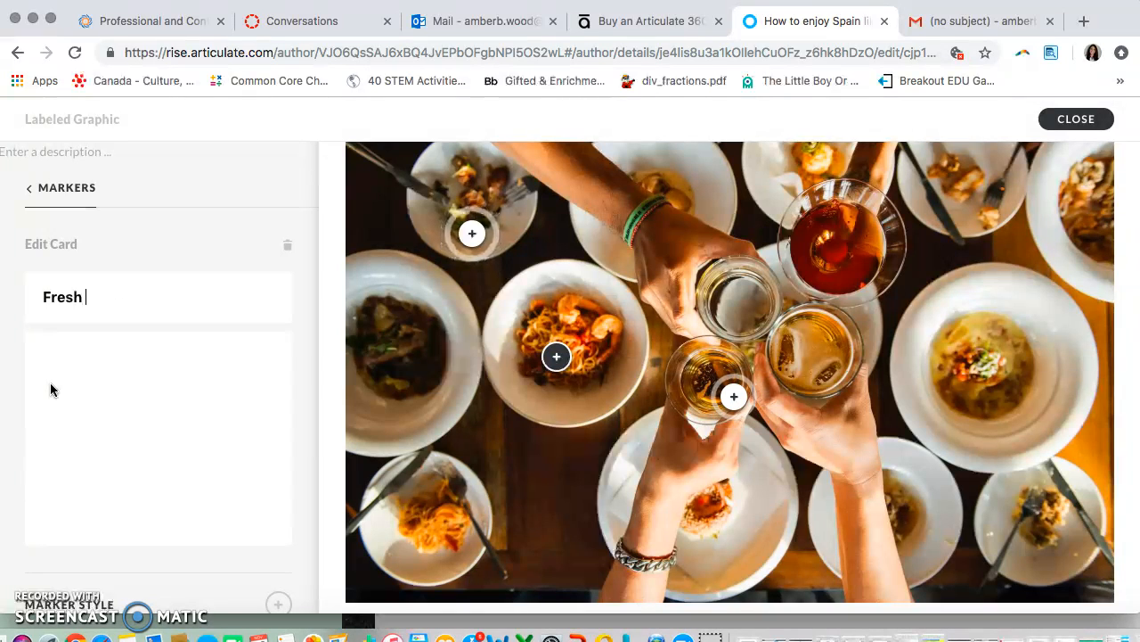
type("Pasta and Shrimp")
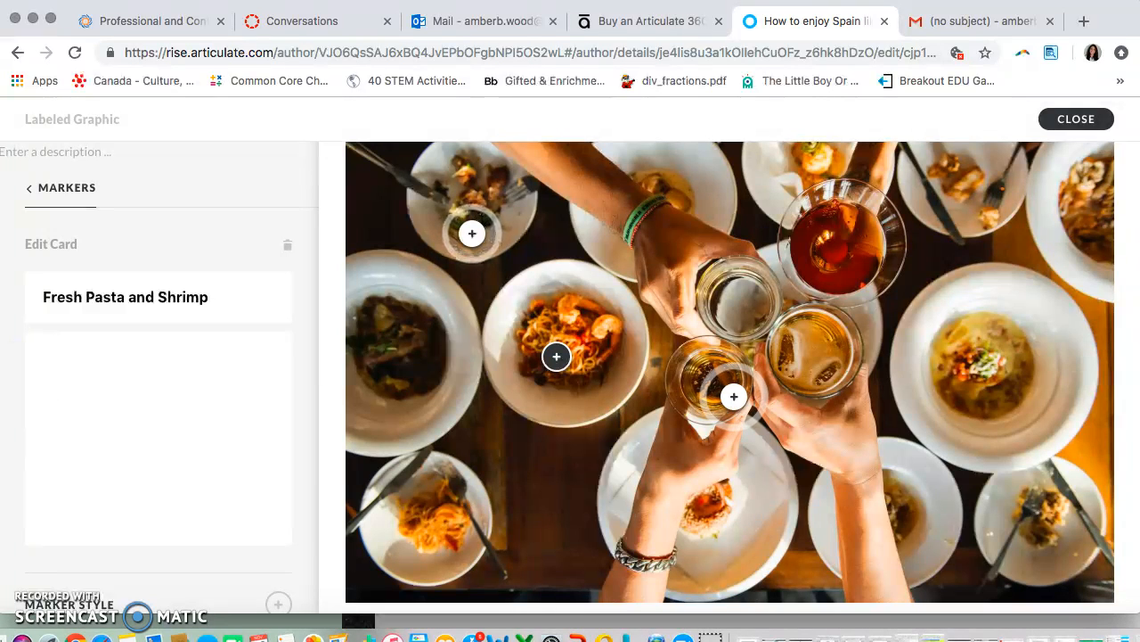
Step: Give the Fresh Pasta and Shrimp marker the description "The fresh pasta and seafood are amazing."
key("super+a")
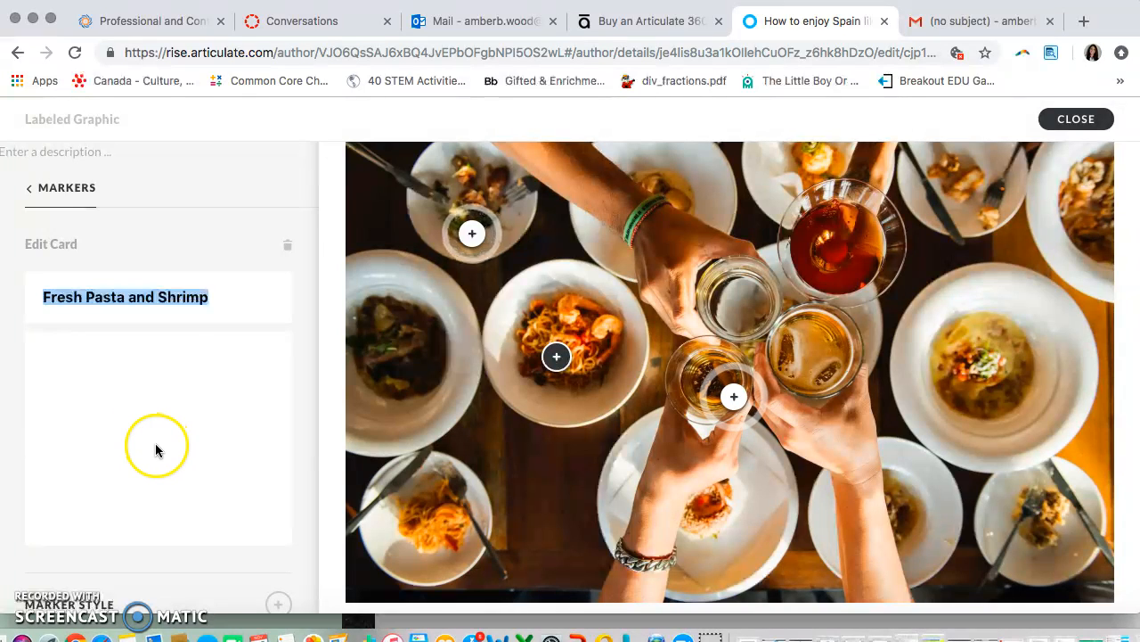
left_click(46, 158)
triple_click(46, 157)
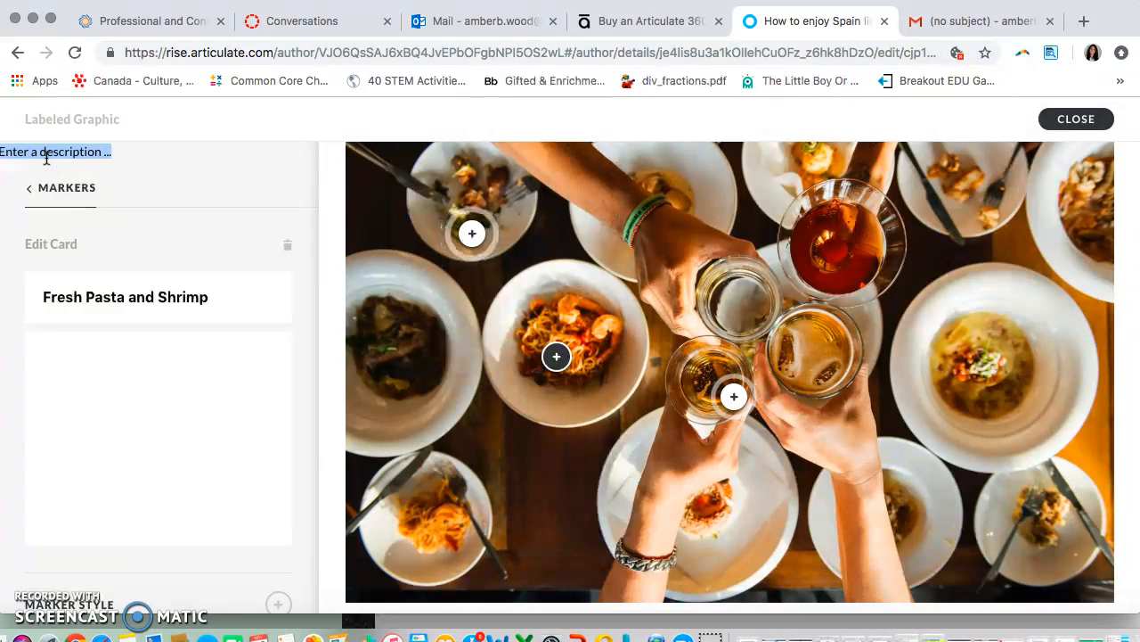
scroll(46, 158, "down", 3)
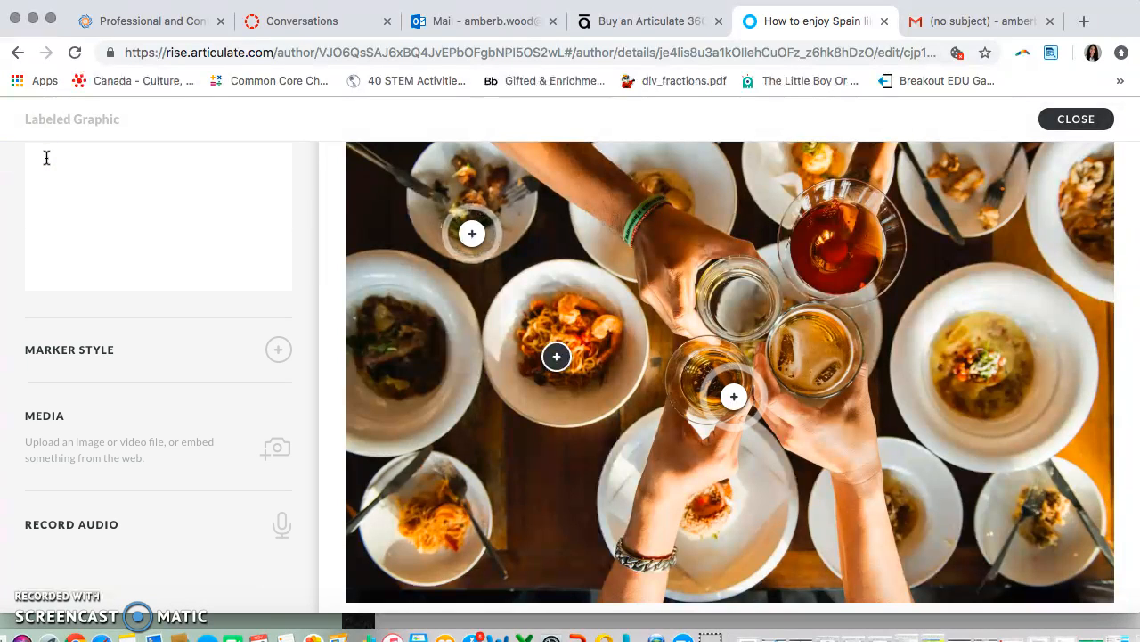
scroll(46, 157, "up", 2)
scroll(47, 158, "up", 1)
left_click(81, 335)
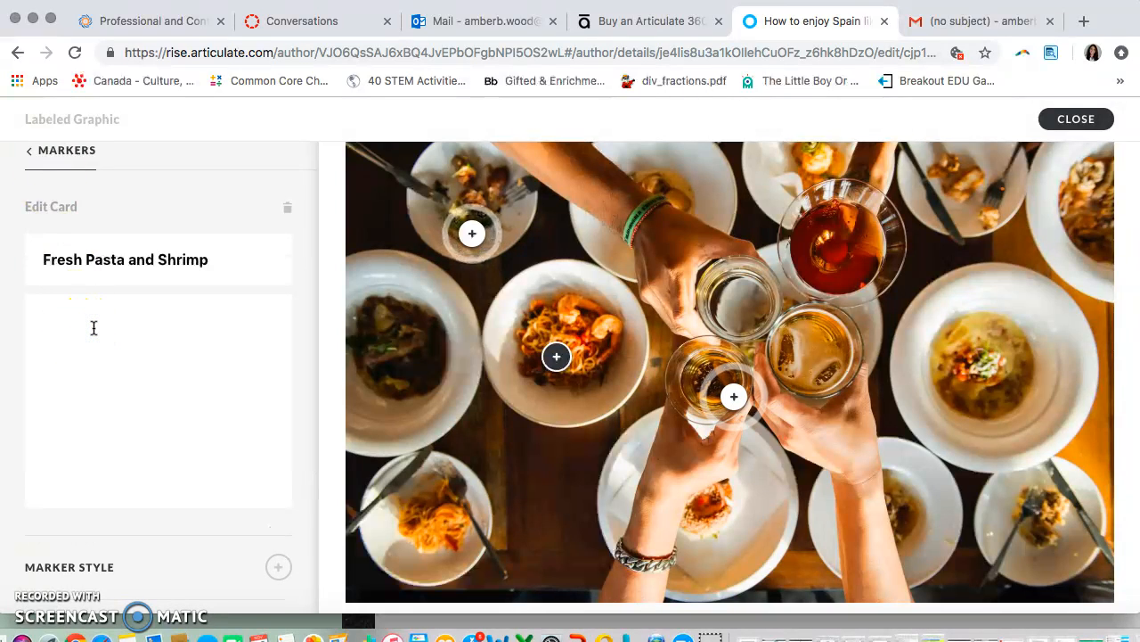
type("fresh pasta and seafood are amThe")
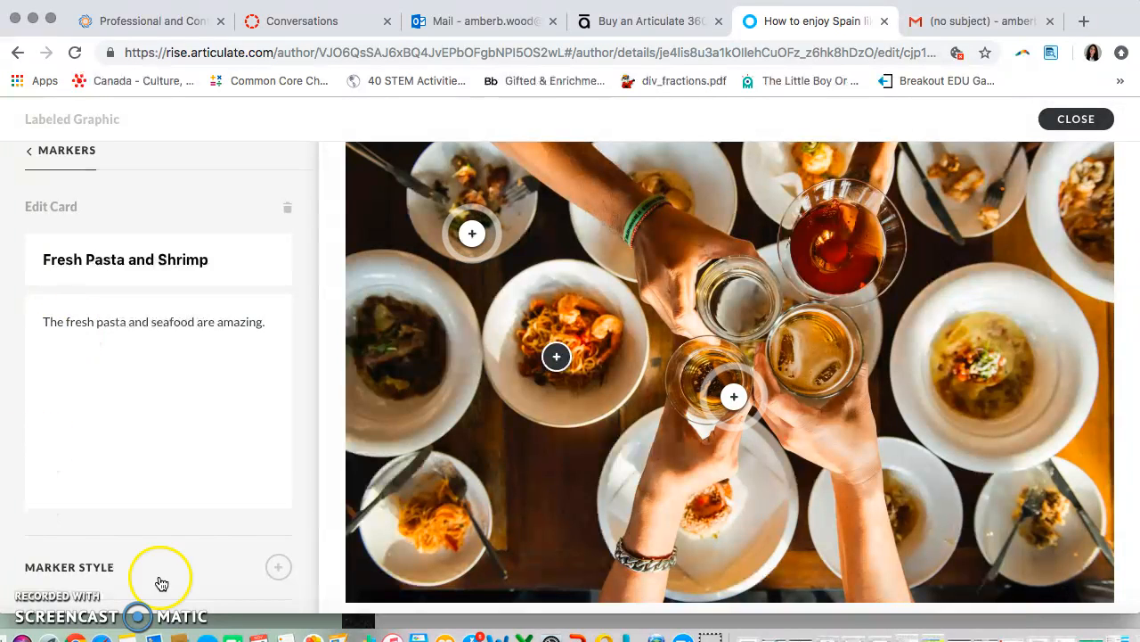
Step: Change the Fresh Pasta and Shrimp marker's style to the heart icon
scroll(281, 458, "down", 3)
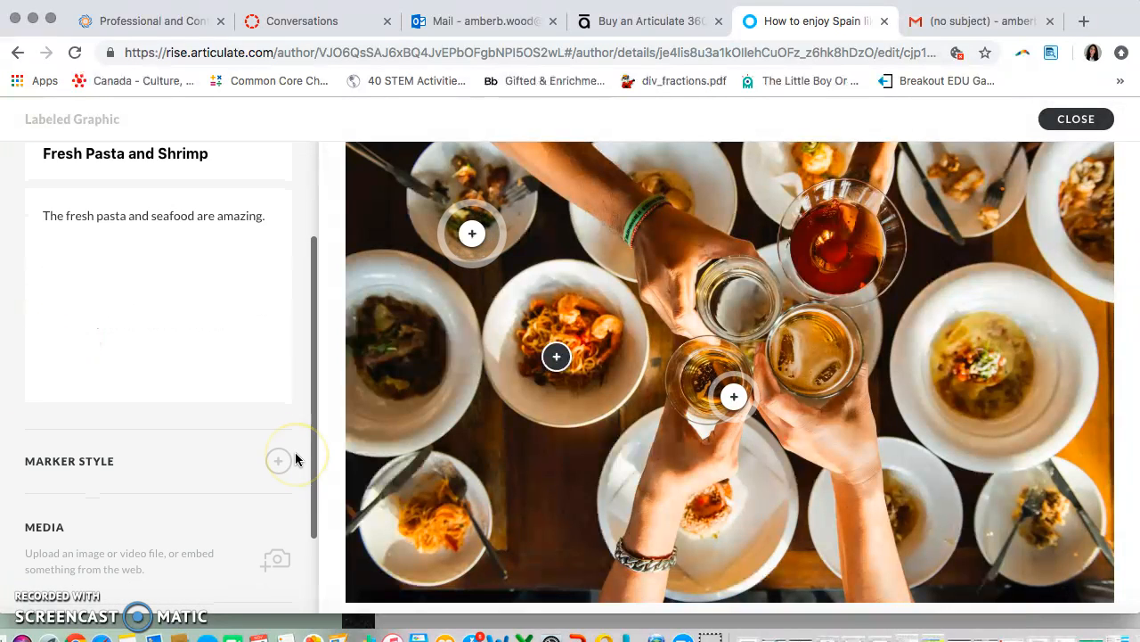
left_click(186, 463)
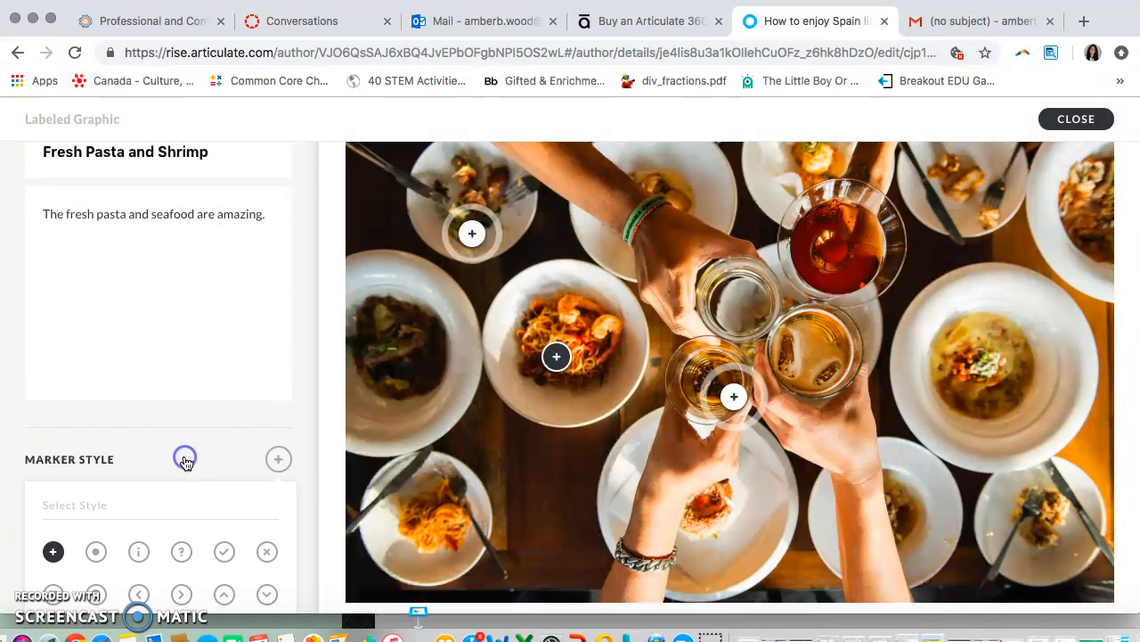
scroll(183, 460, "down", 1)
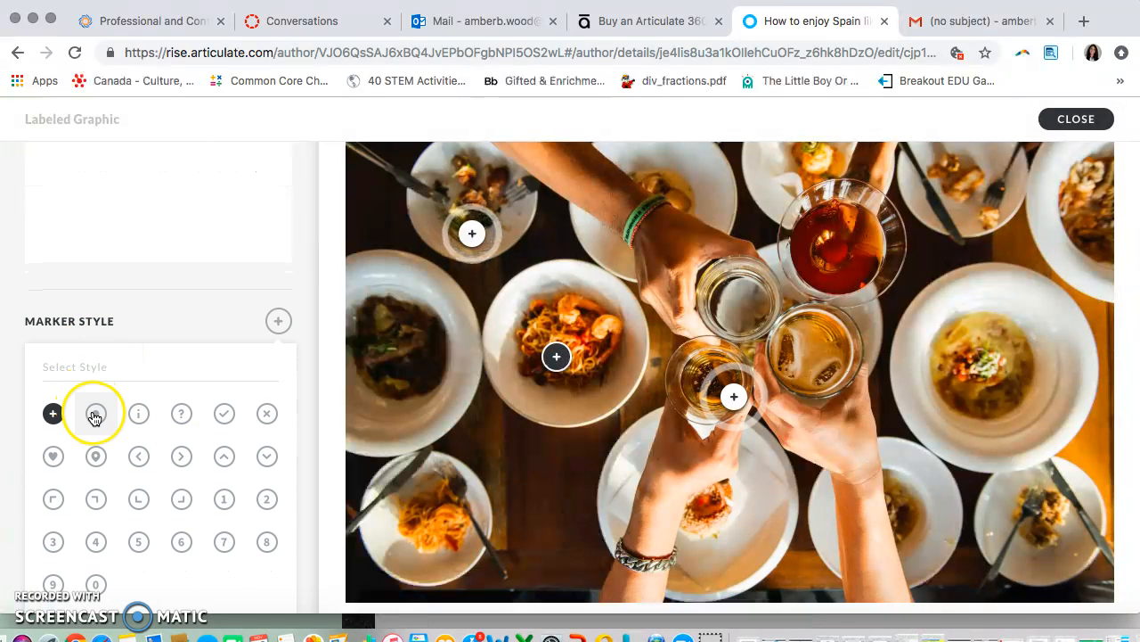
left_click(52, 455)
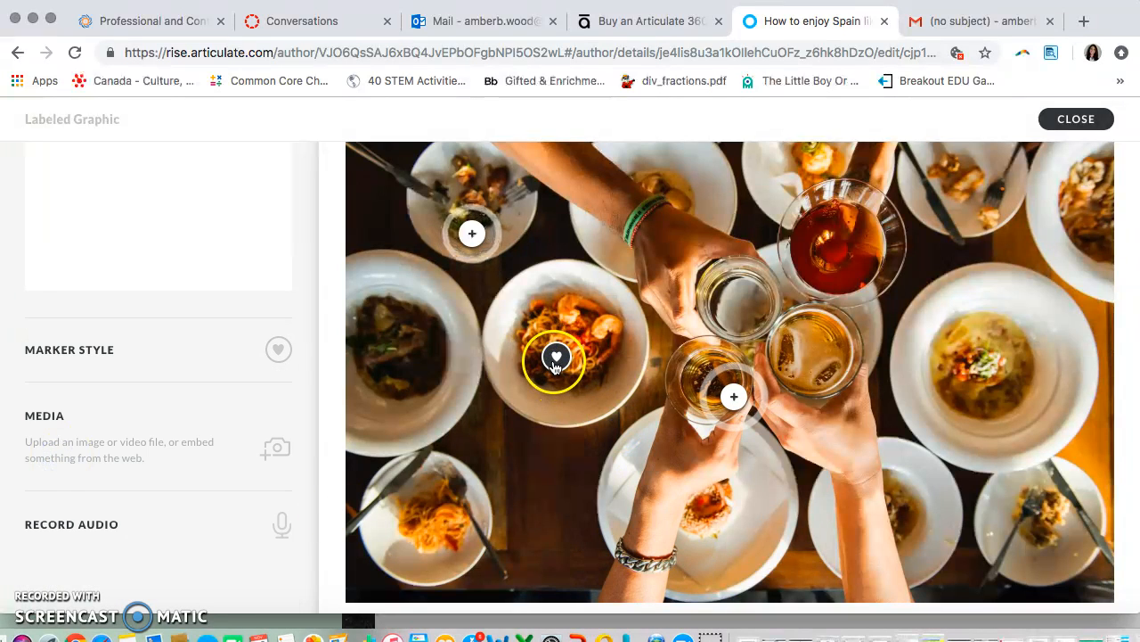
Step: Add two untitled markers to the photo, one above the lower-right plate and one on the rim of the large right-hand bowl
scroll(174, 434, "down", 2)
scroll(174, 434, "up", 3)
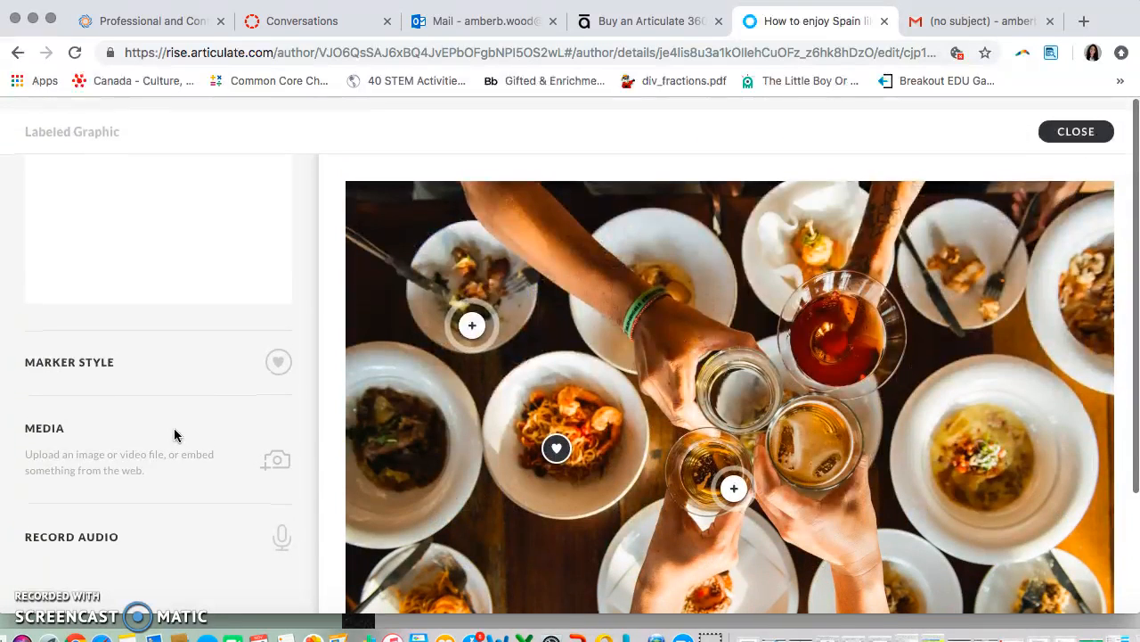
scroll(663, 418, "down", 3)
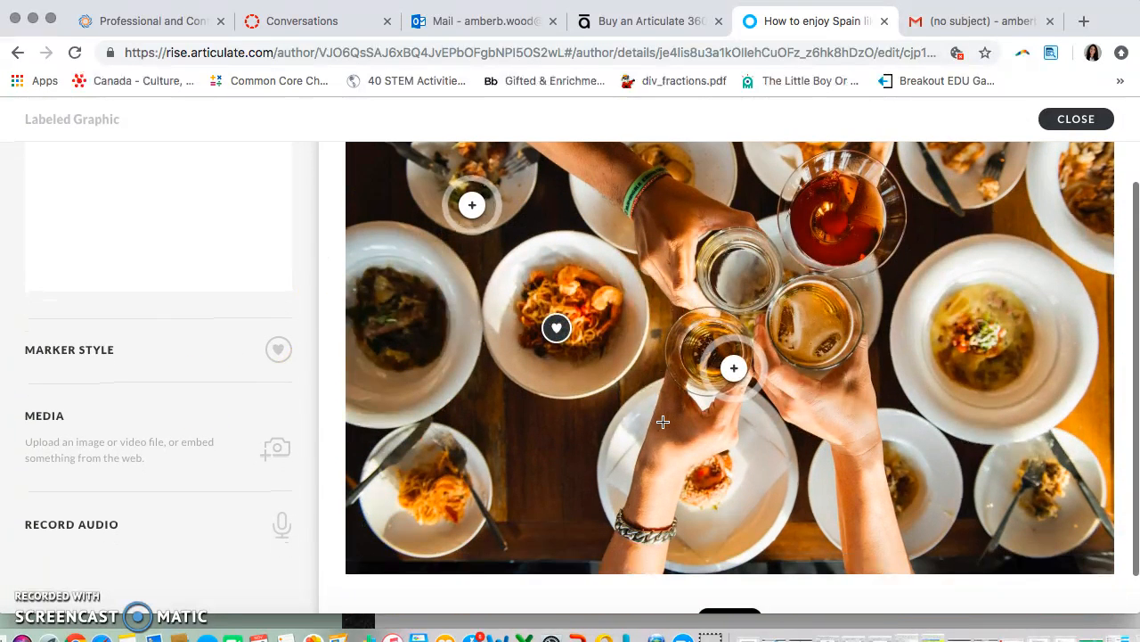
scroll(663, 421, "down", 2)
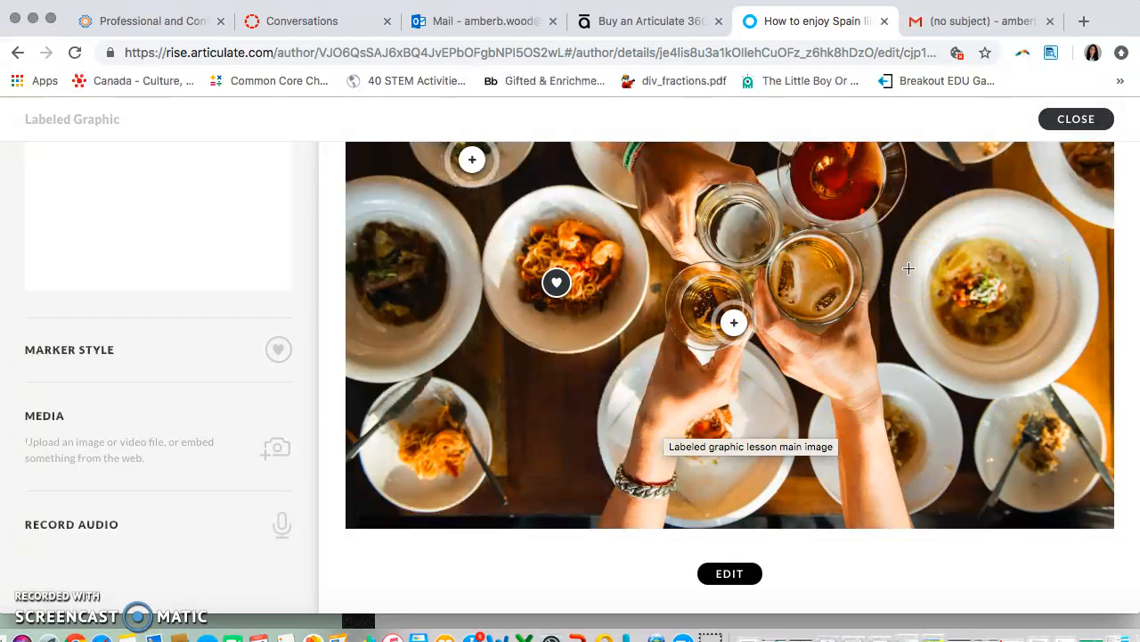
left_click(984, 409)
left_click(922, 240)
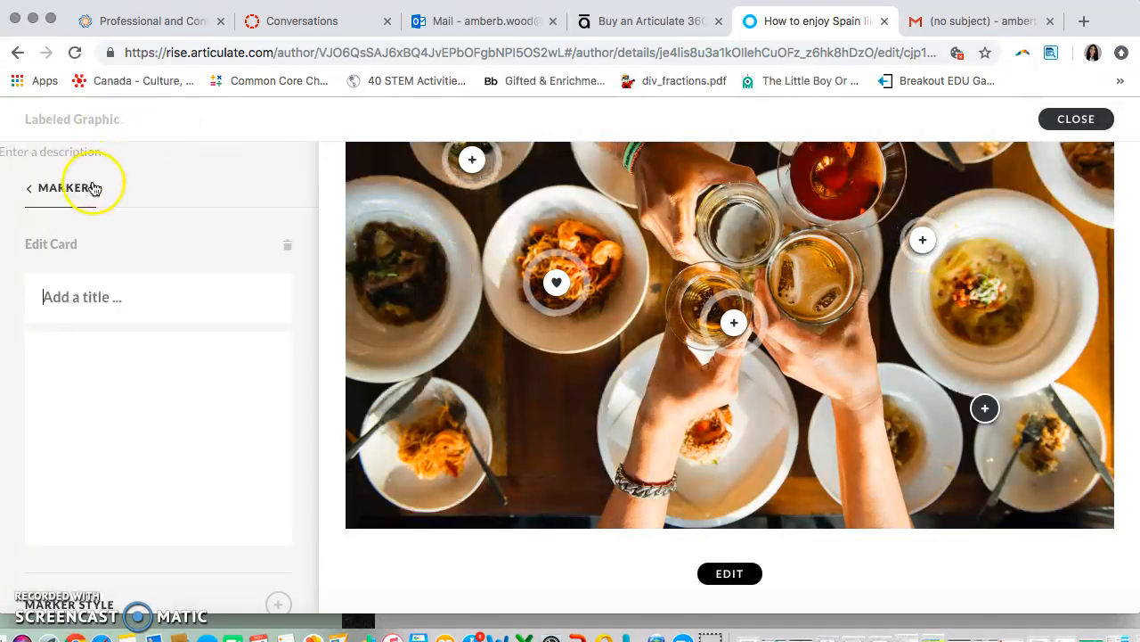
Step: Preview the Tapas Scene lesson in desktop and tablet portrait views, opening the Fork Plate marker in the tablet view
scroll(82, 185, "up", 3)
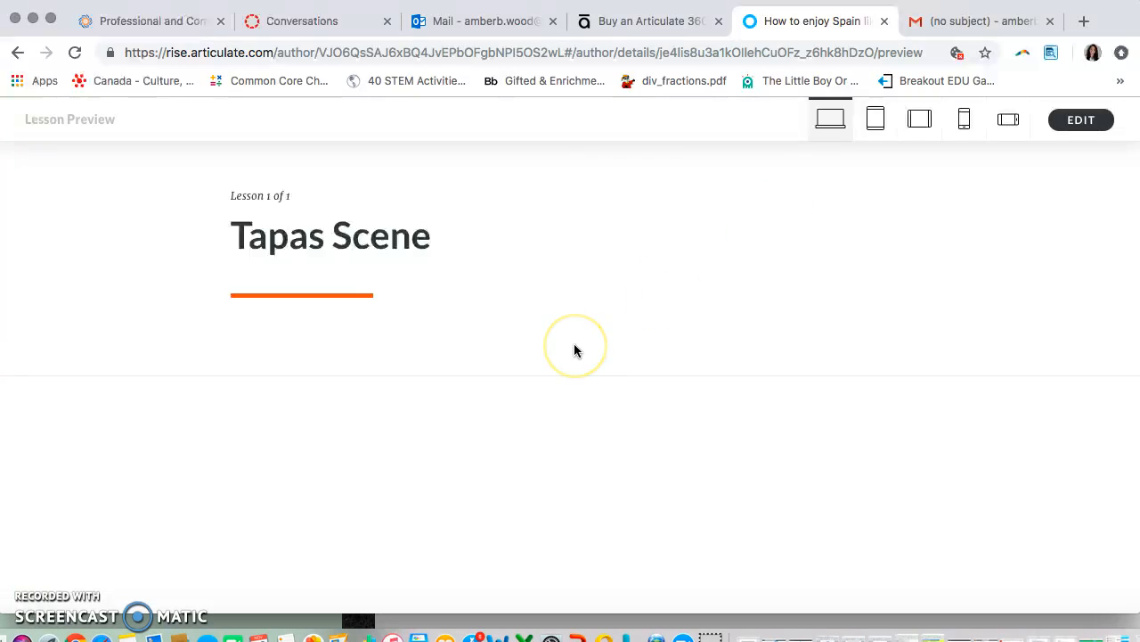
scroll(574, 349, "down", 4)
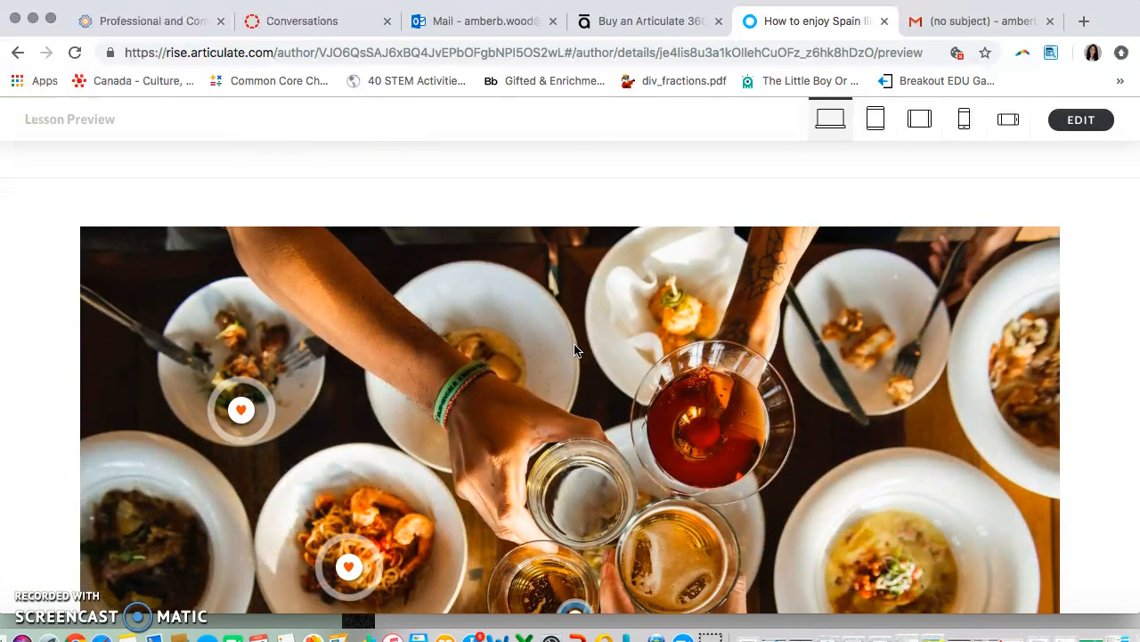
scroll(574, 346, "down", 2)
left_click(887, 123)
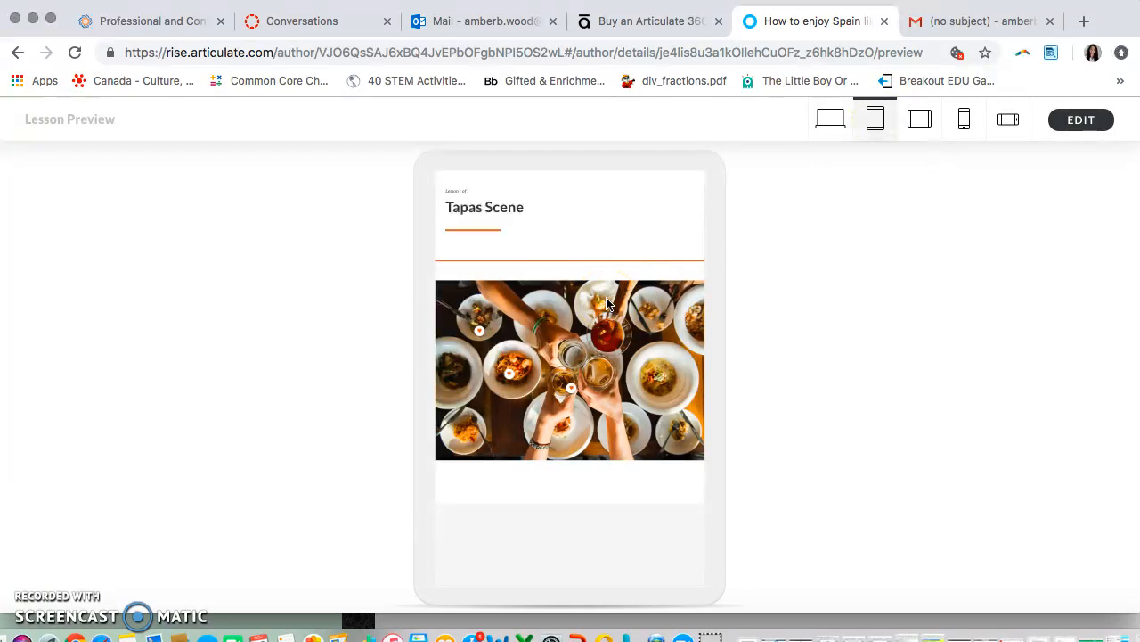
left_click(535, 340)
left_click(479, 326)
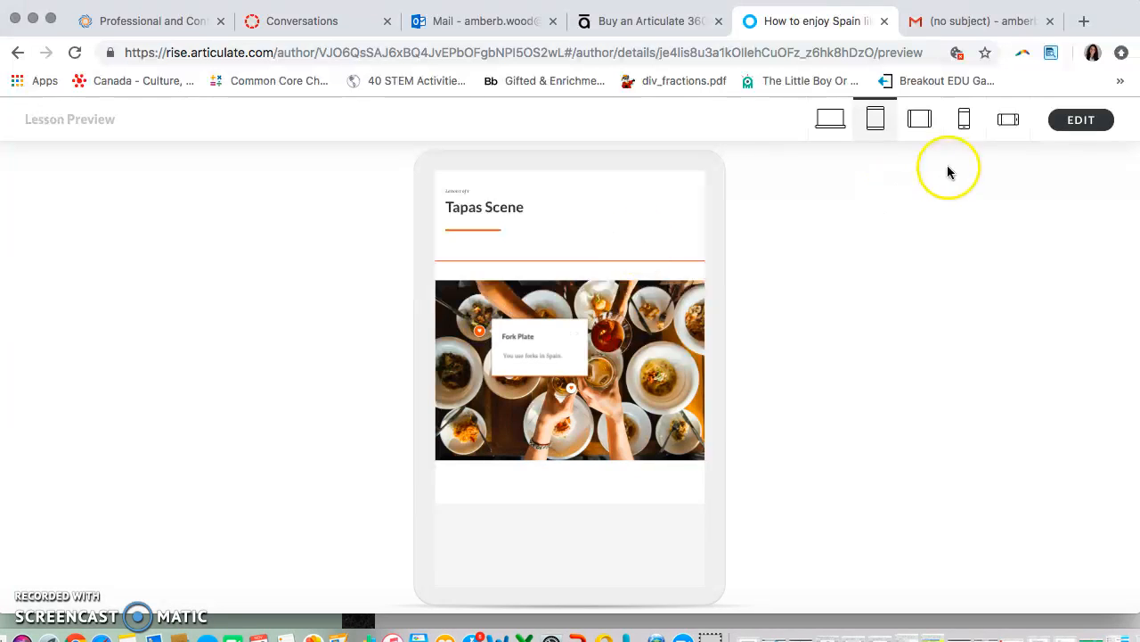
Step: Preview the lesson in tablet landscape, mobile portrait and mobile landscape views, closing the Fork Plate card in mobile portrait
left_click(921, 129)
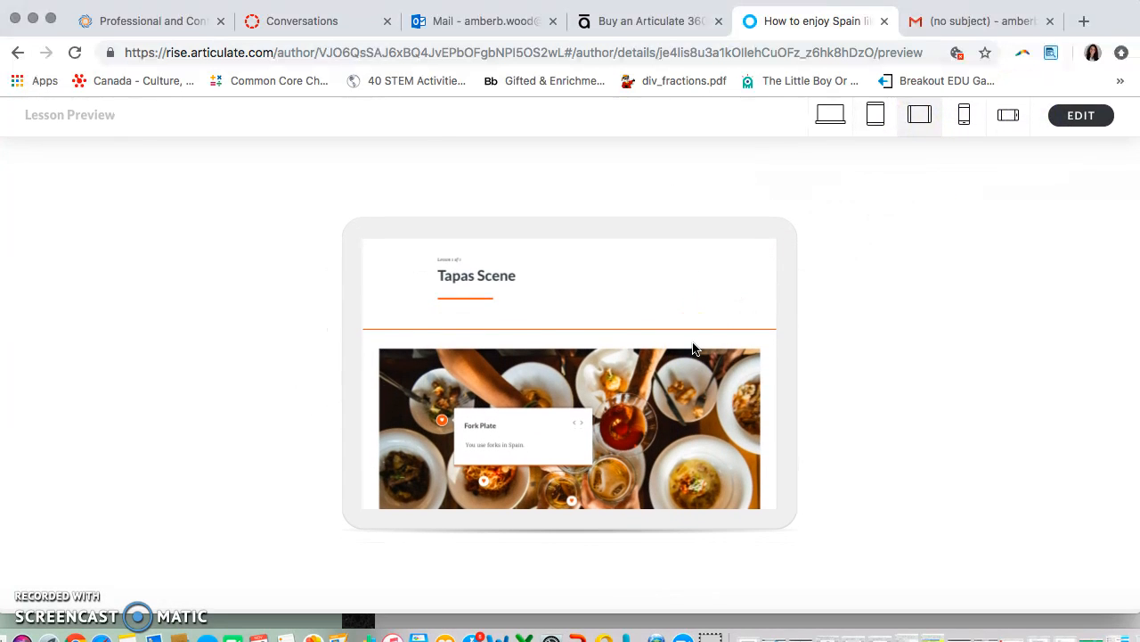
left_click(965, 125)
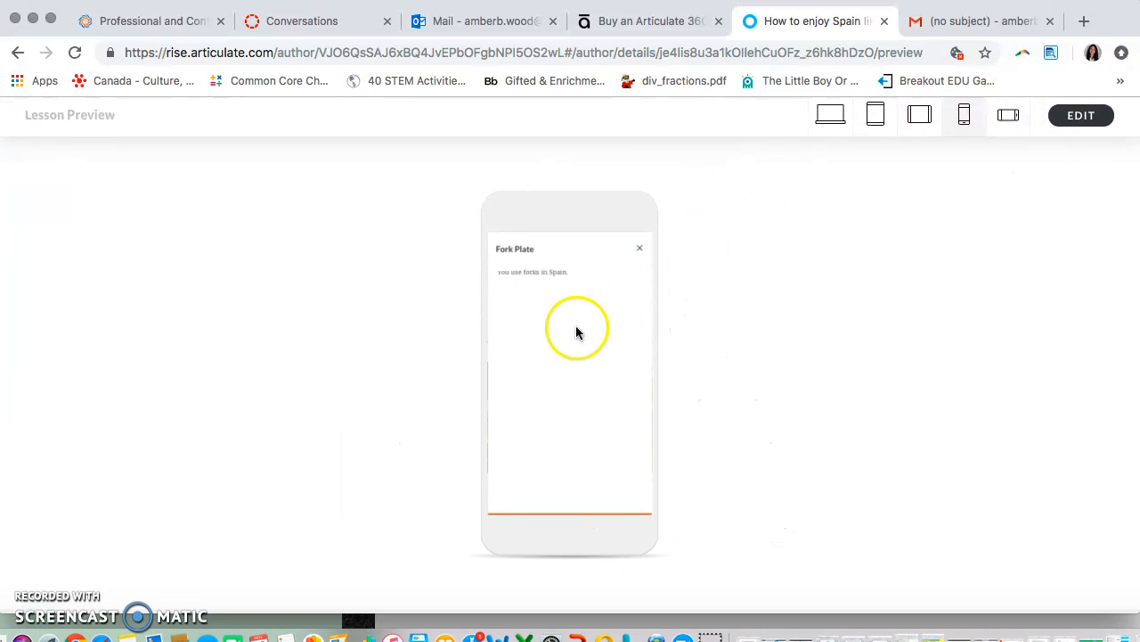
left_click(641, 256)
left_click(1009, 120)
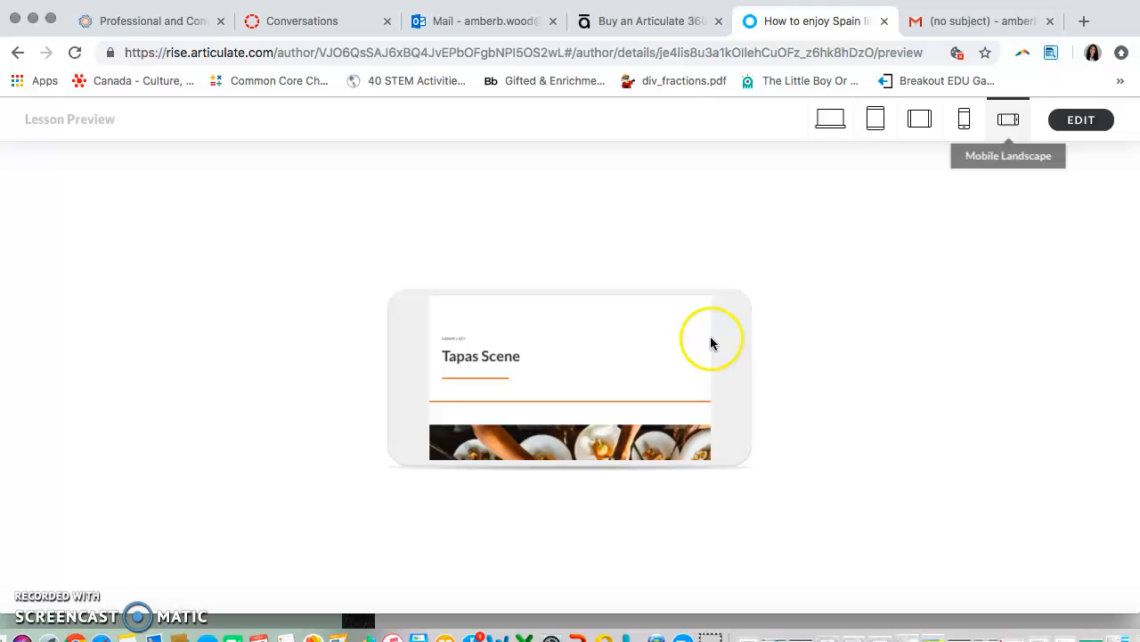
scroll(713, 341, "down", 1)
scroll(606, 381, "up", 1)
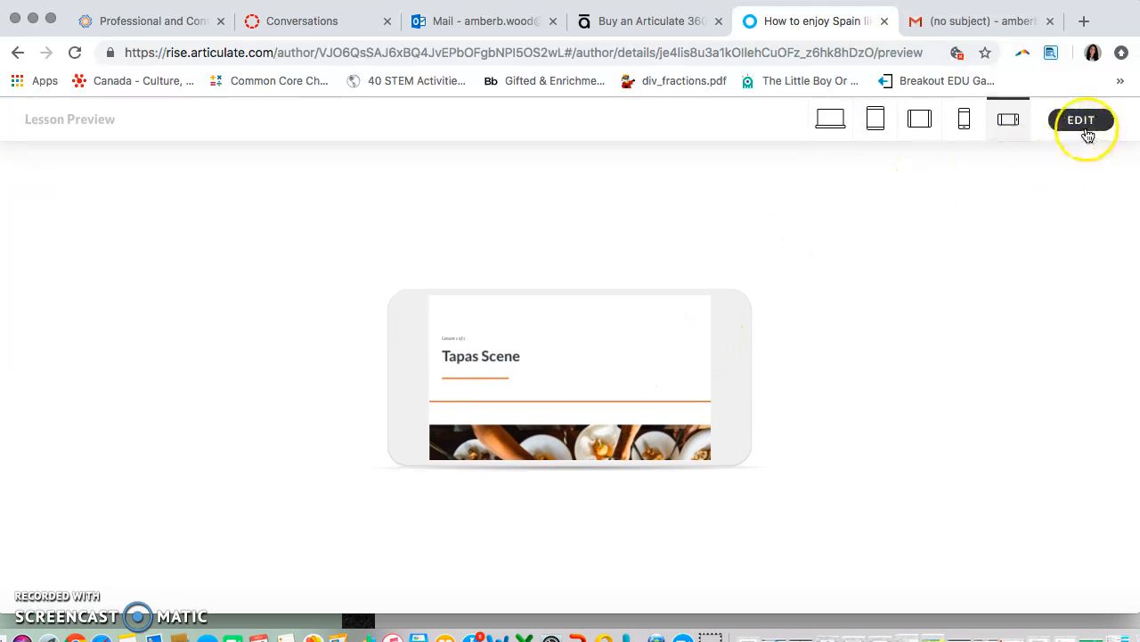